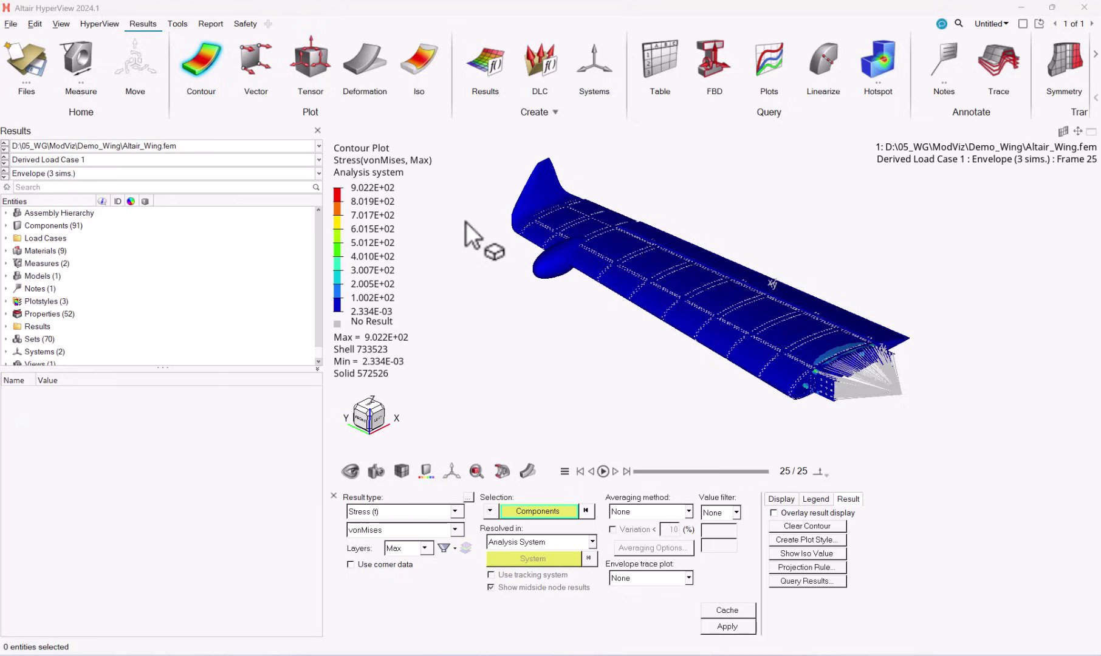
Review the definition of Derived Load Case 1, including its envelope type and the subcases it combines
{"action": "mouse_move", "coordinate": [68, 96]}
{"action": "left_mouse_down"}
{"action": "mouse_move", "coordinate": [113, 421]}
{"action": "mouse_move", "coordinate": [85, 82]}
{"action": "mouse_move", "coordinate": [76, 80]}
{"action": "left_mouse_up"}
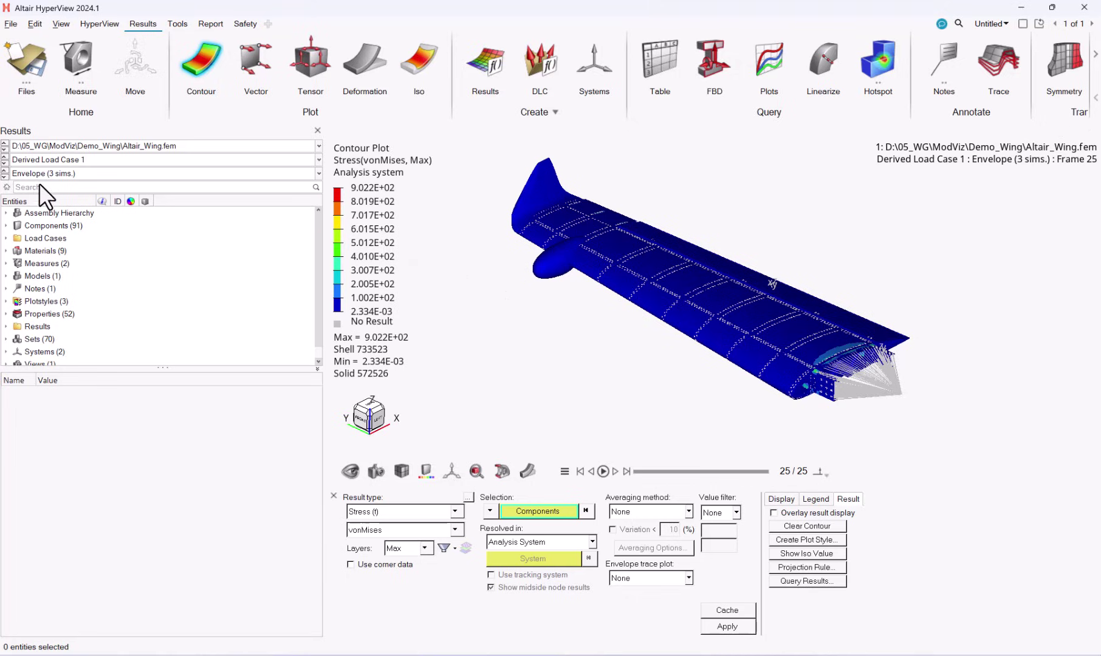
{"action": "left_click", "coordinate": [6, 238]}
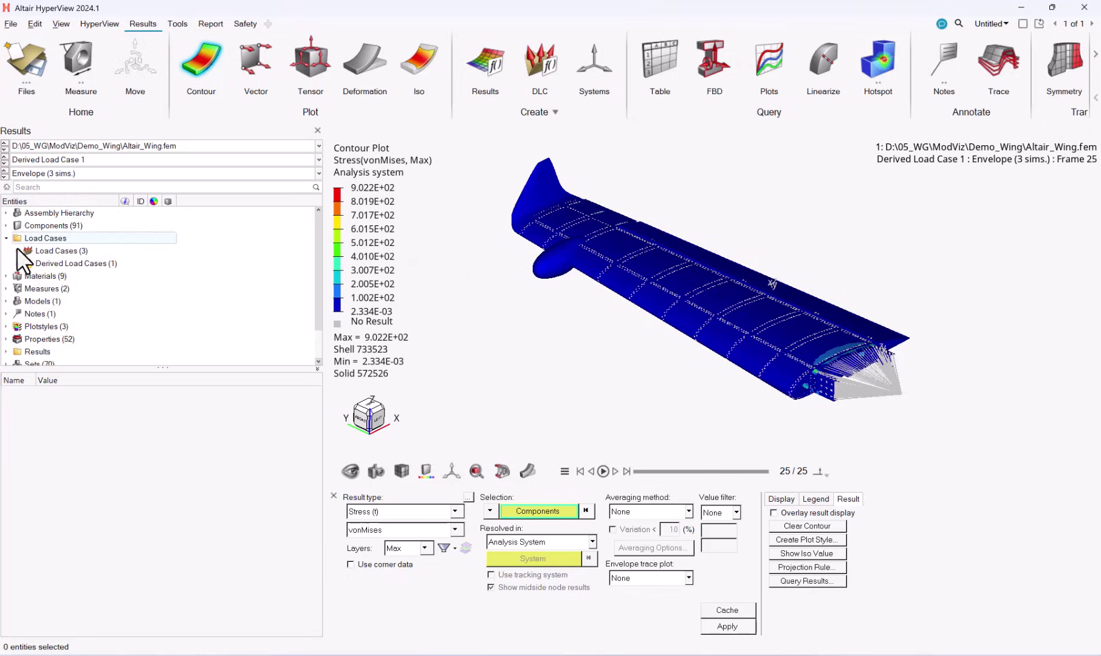
{"action": "left_click", "coordinate": [16, 264]}
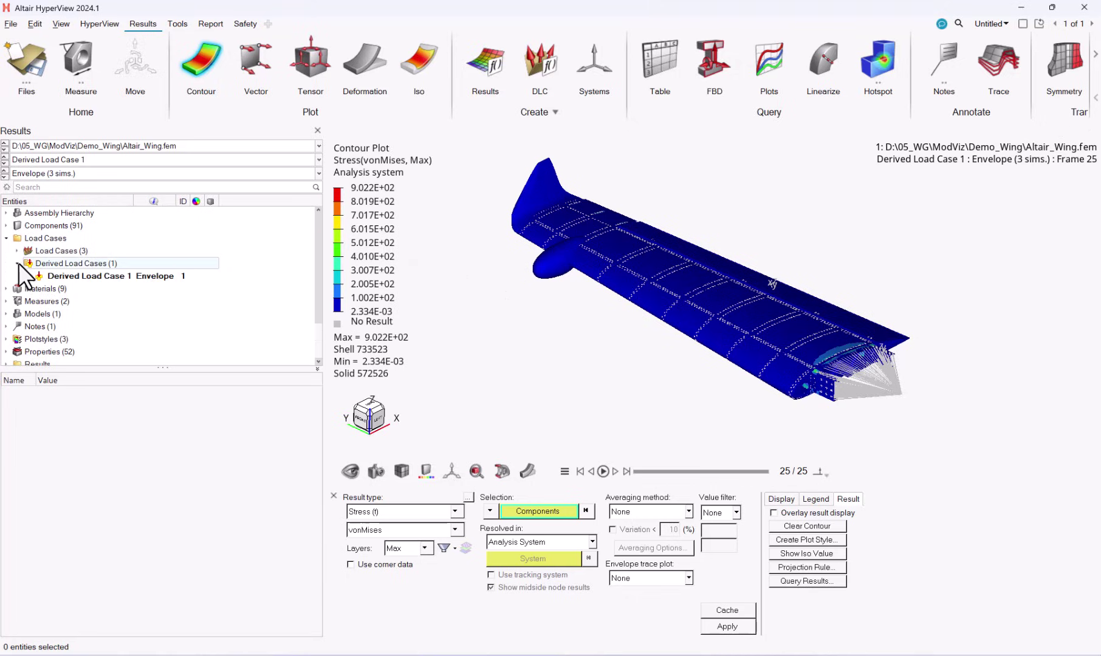
{"action": "right_click", "coordinate": [83, 277]}
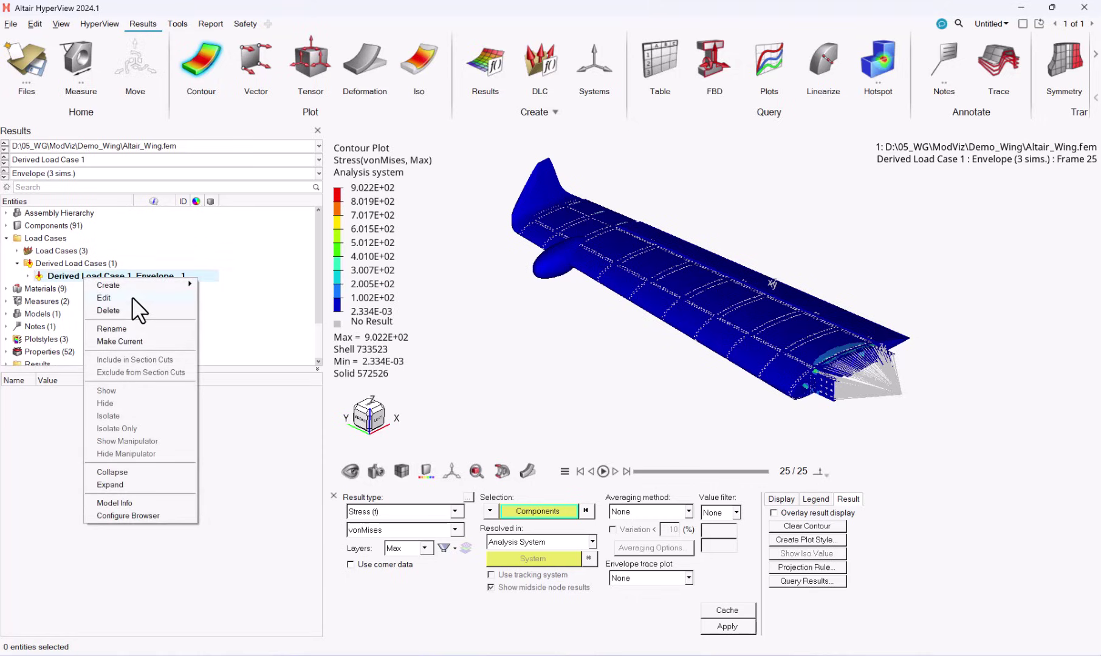
{"action": "left_click", "coordinate": [105, 298]}
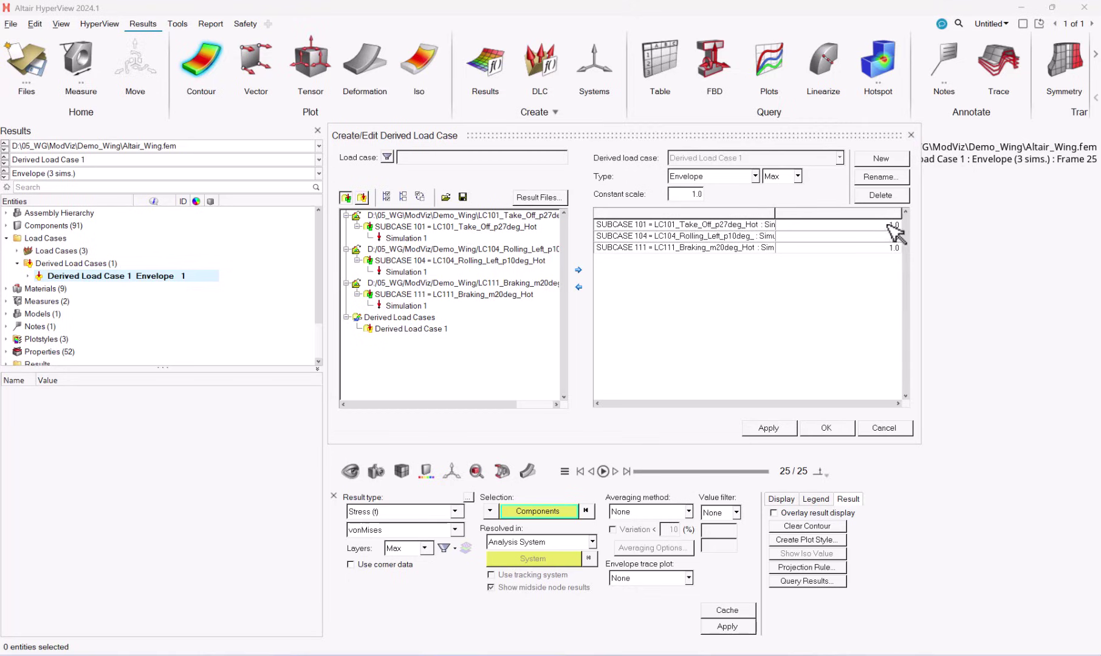
{"action": "left_click", "coordinate": [910, 134]}
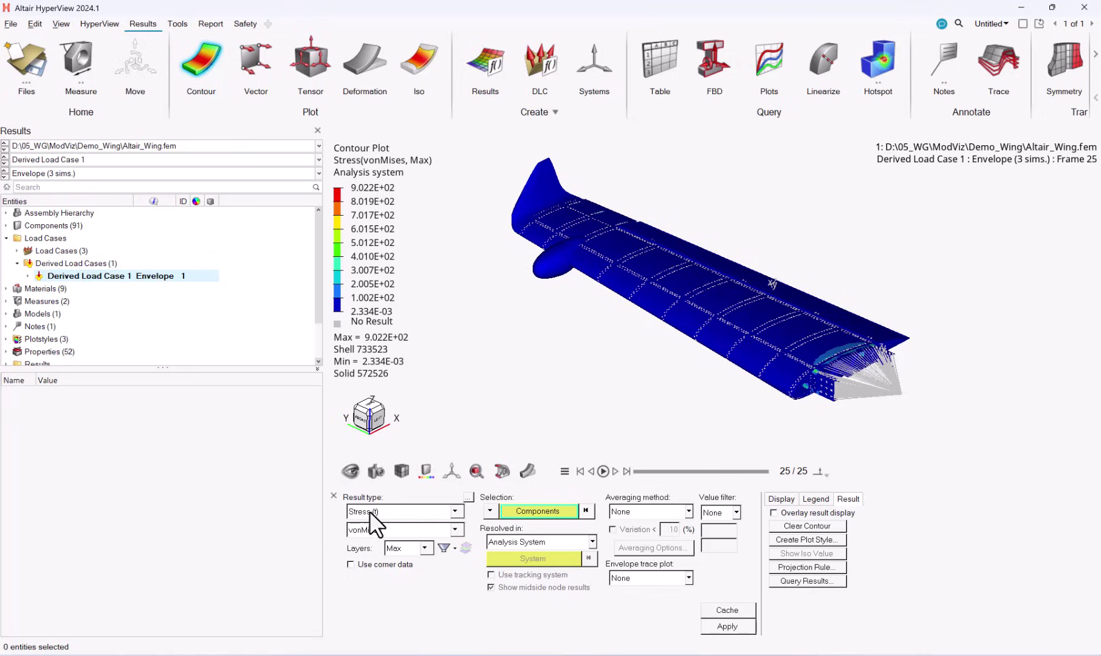
Apply the von Mises stress contour with Max layers for the envelope load case and inspect it on the wing
{"action": "left_click", "coordinate": [724, 630]}
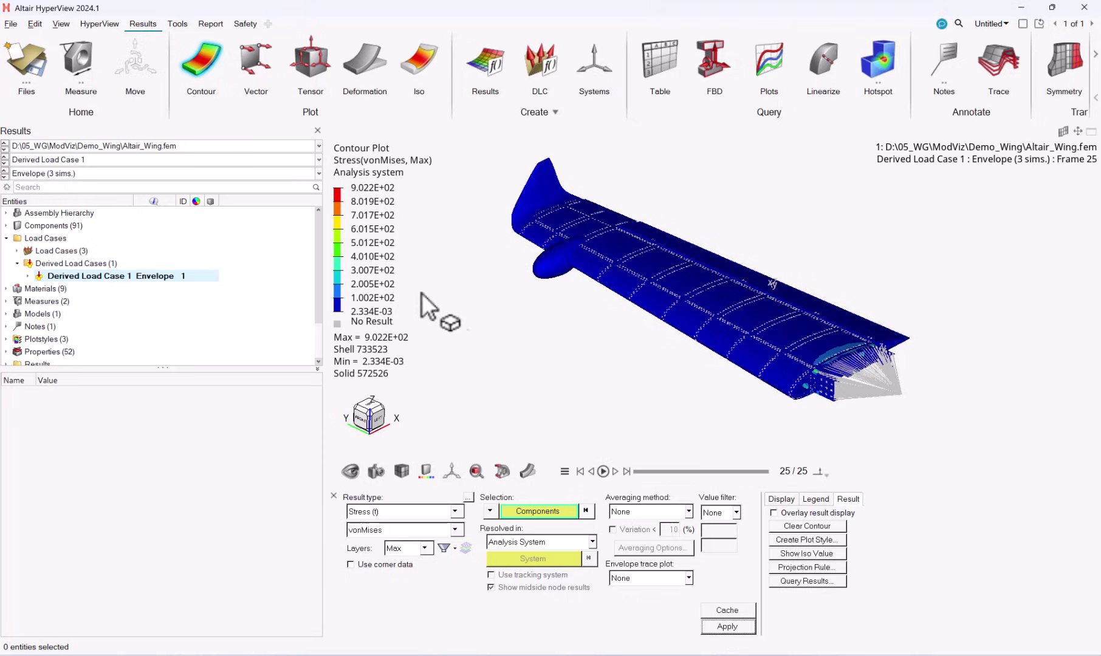
{"action": "scroll", "coordinate": [840, 274], "scroll_direction": "up", "scroll_amount": 5}
{"action": "right_click_drag", "start_coordinate": [850, 359], "coordinate": [879, 277]}
{"action": "scroll", "coordinate": [861, 280], "scroll_direction": "down", "scroll_amount": 4}
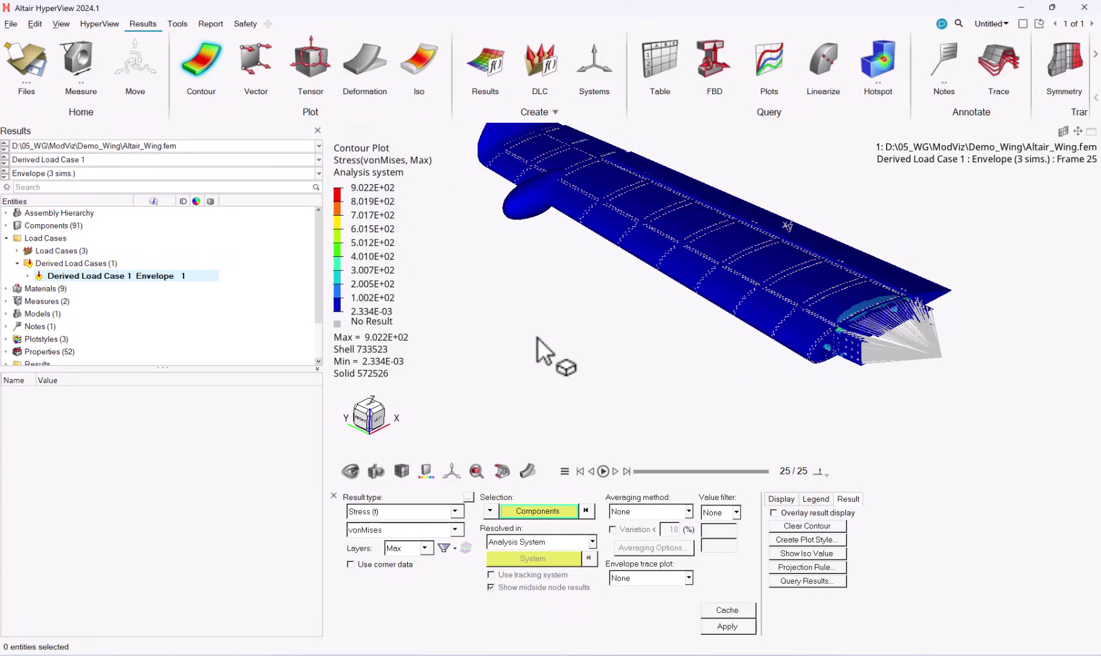
{"action": "right_click_drag", "start_coordinate": [537, 312], "coordinate": [538, 384]}
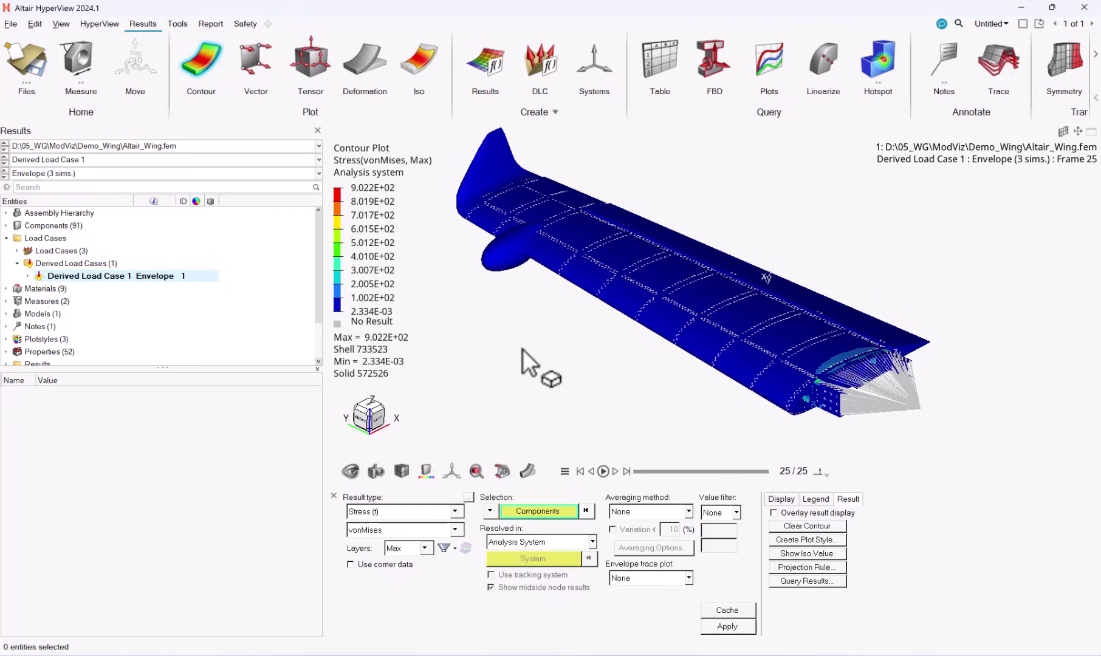
Plot the envelope trace by Subcase and examine which load case governs each region of the wing
{"action": "left_click", "coordinate": [689, 578]}
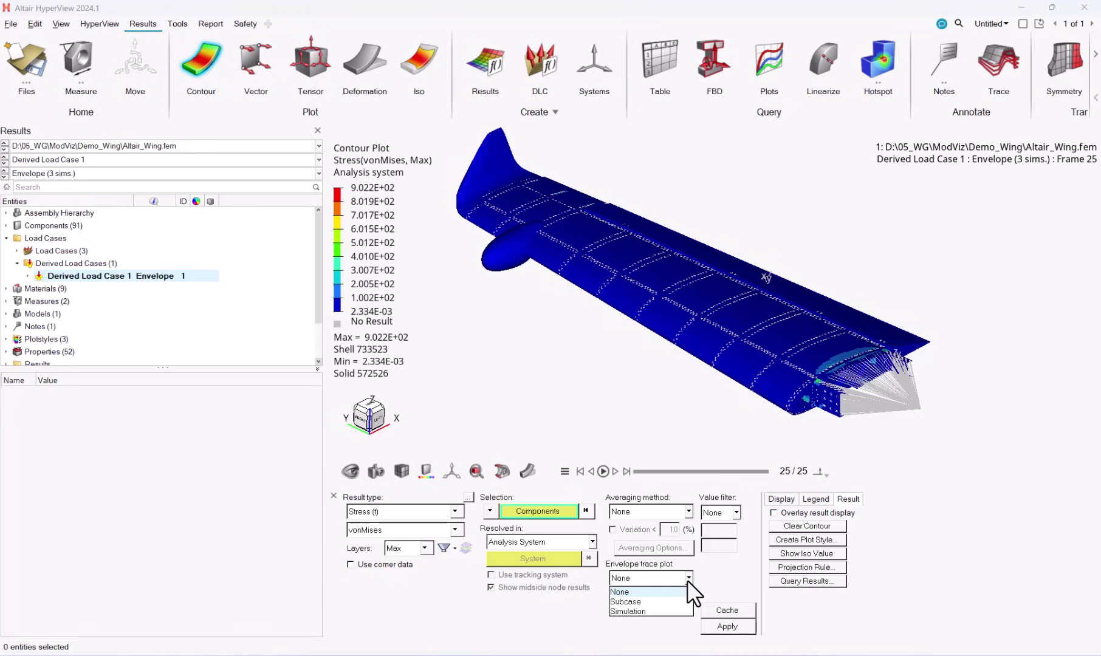
{"action": "left_click", "coordinate": [636, 602]}
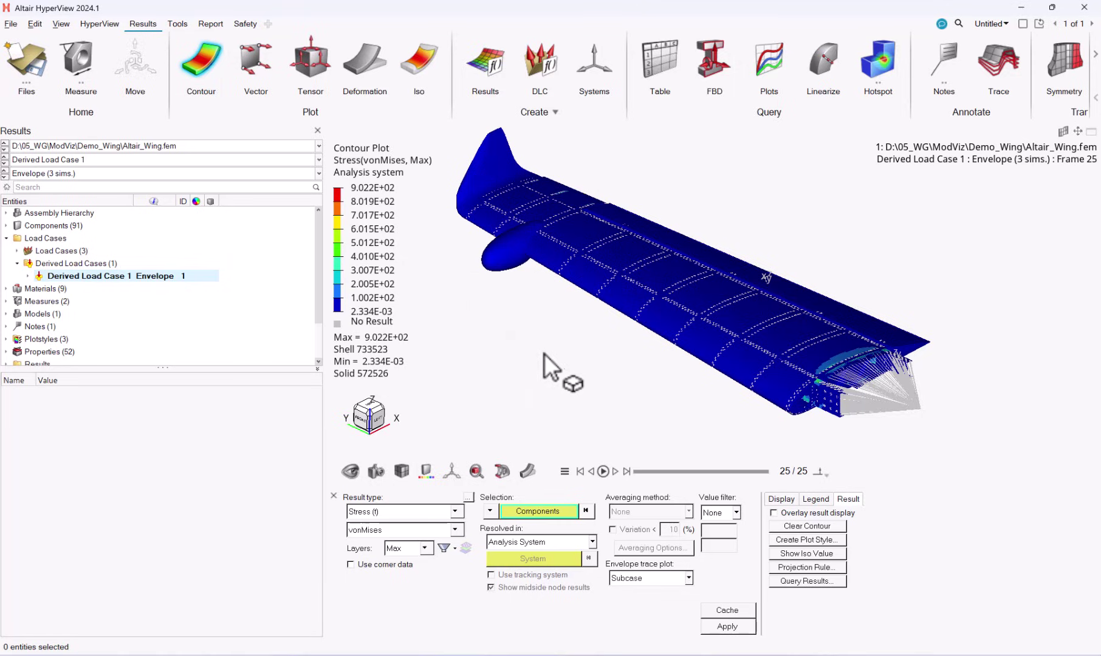
{"action": "left_click", "coordinate": [732, 629]}
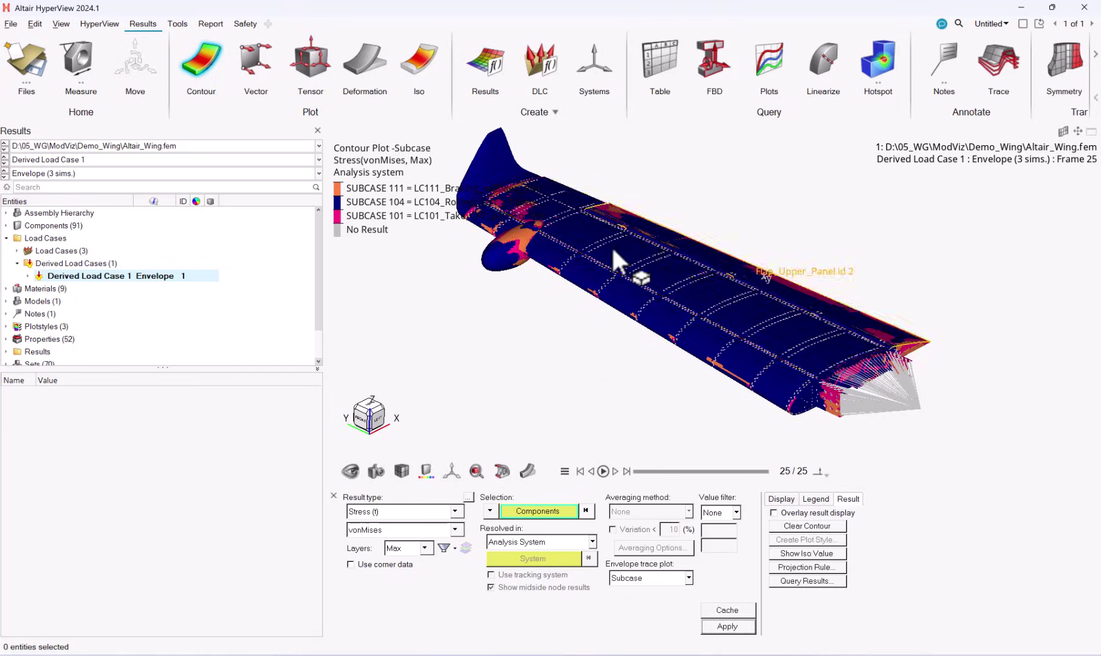
{"action": "scroll", "coordinate": [703, 306], "scroll_direction": "up", "scroll_amount": 4}
{"action": "scroll", "coordinate": [773, 340], "scroll_direction": "down", "scroll_amount": 5}
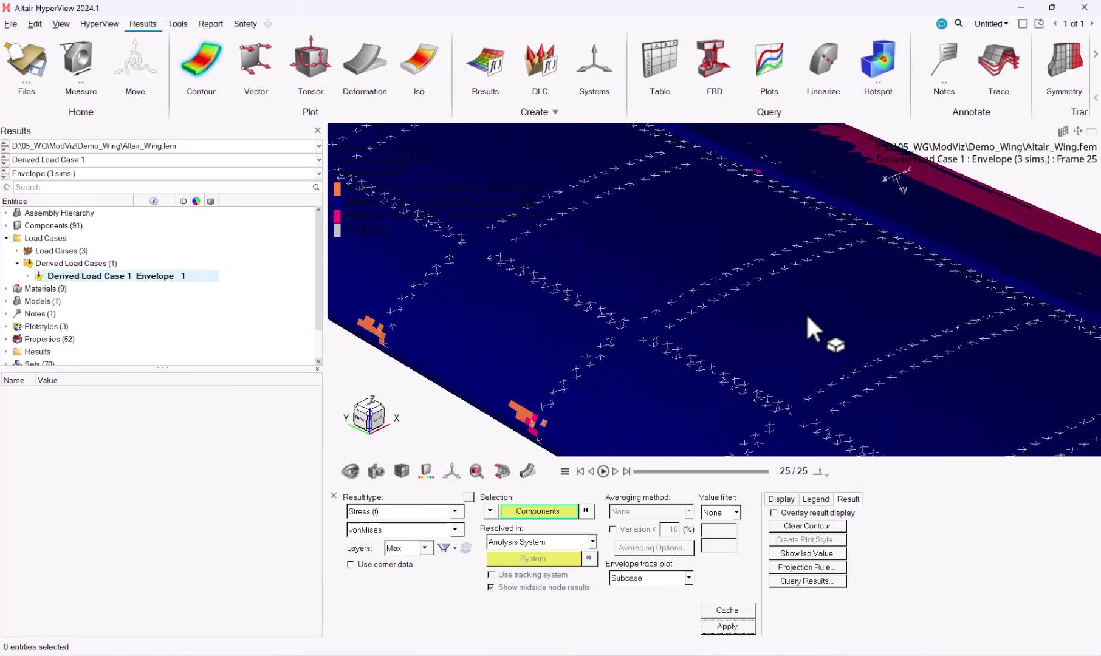
{"action": "right_click_drag", "start_coordinate": [566, 335], "coordinate": [696, 331]}
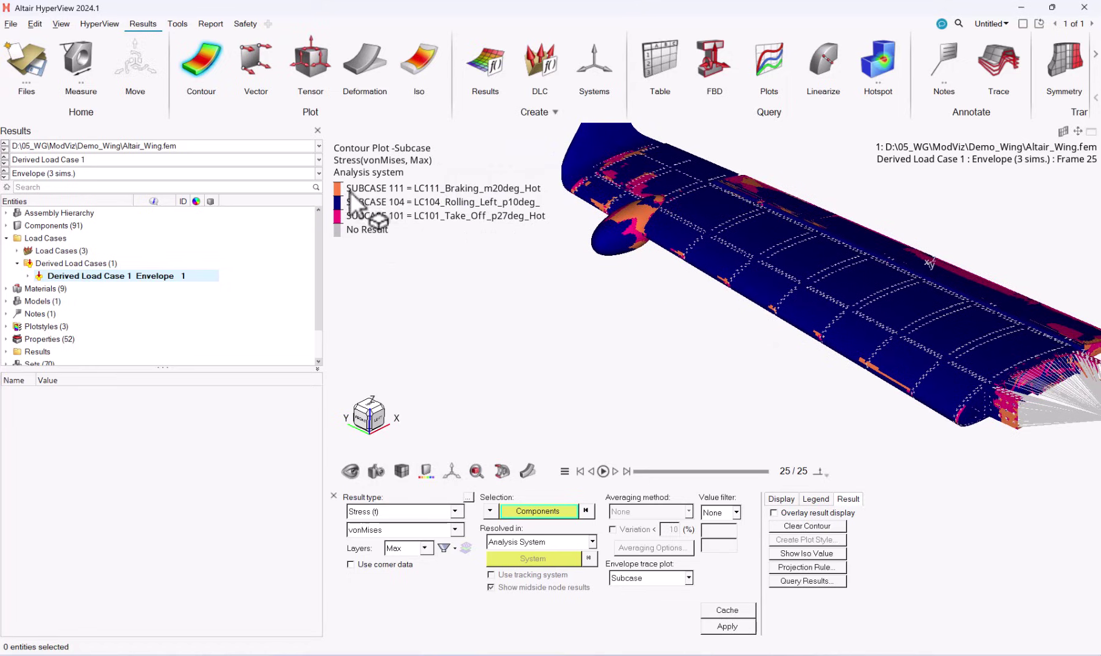
{"action": "right_click_drag", "start_coordinate": [698, 323], "coordinate": [539, 347]}
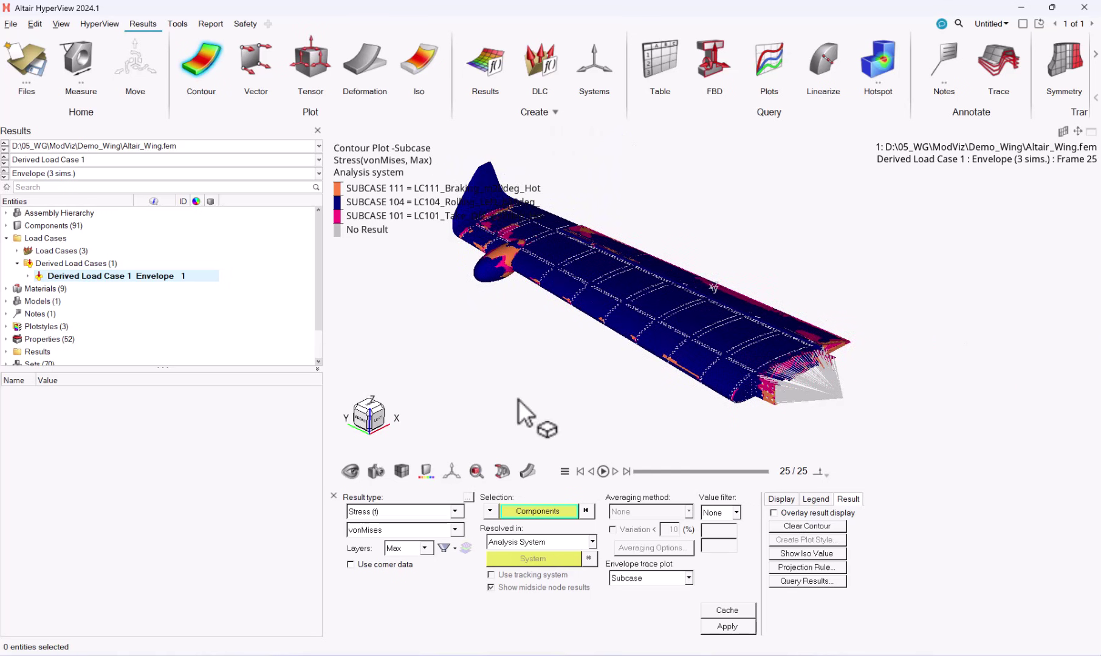
Set the envelope trace plot back to None and reapply the von Mises stress contour
{"action": "left_click", "coordinate": [688, 578]}
{"action": "left_click", "coordinate": [619, 592]}
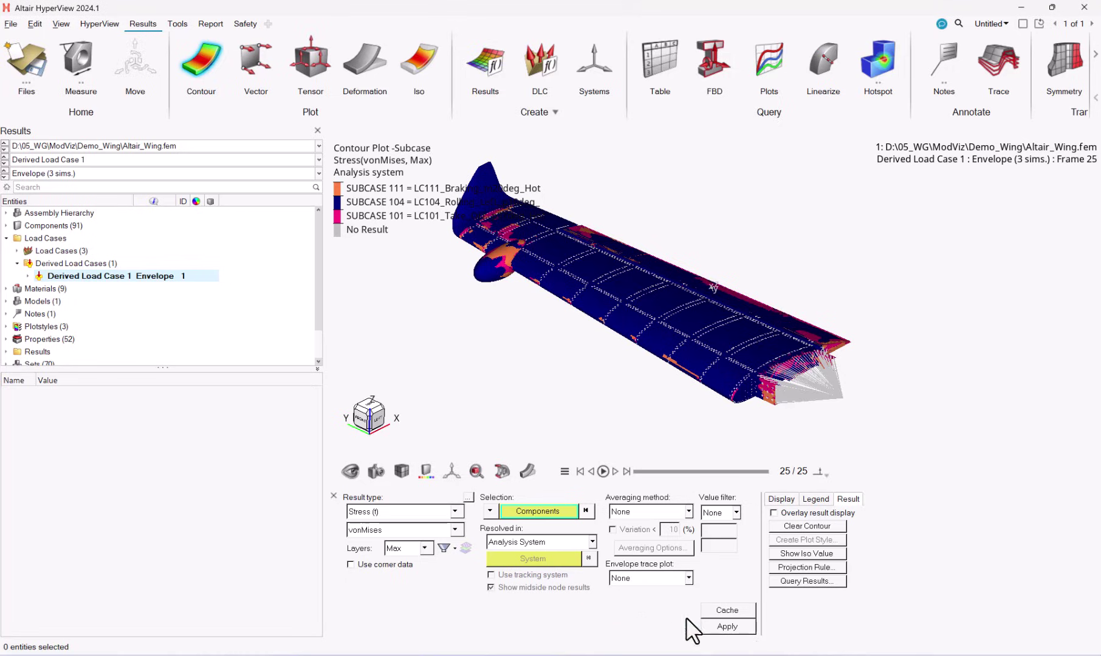
{"action": "left_click", "coordinate": [744, 630]}
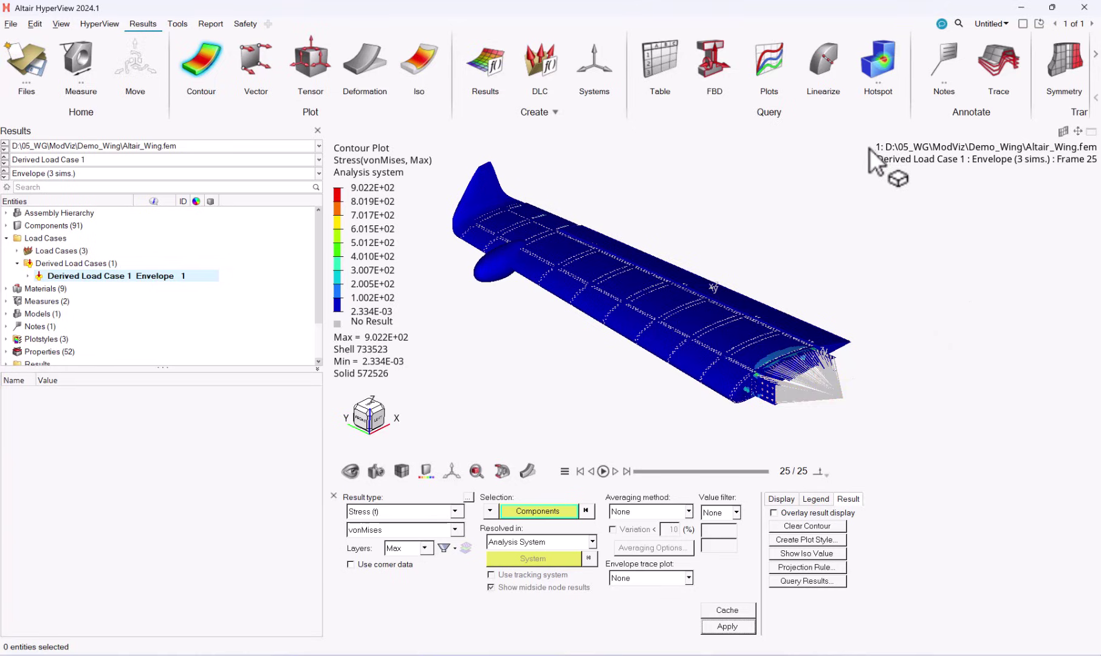
Find the von Mises stress hotspots using the Hotspot Finder's existing search criteria and review them on the model
{"action": "left_click", "coordinate": [945, 54]}
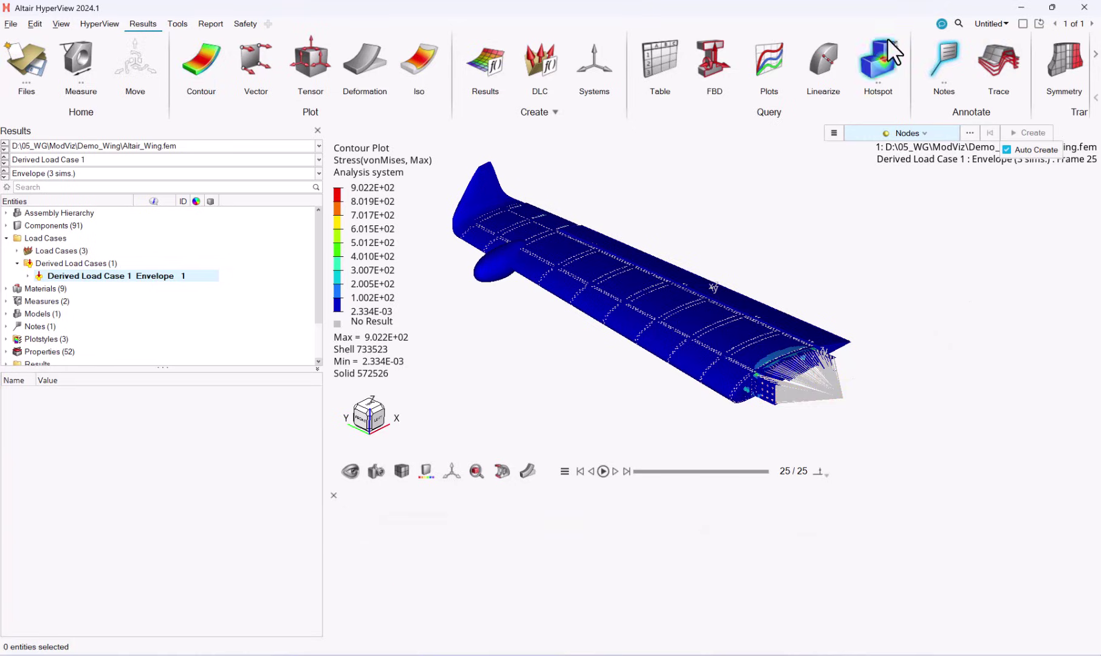
{"action": "left_click", "coordinate": [874, 64]}
{"action": "left_click", "coordinate": [770, 132]}
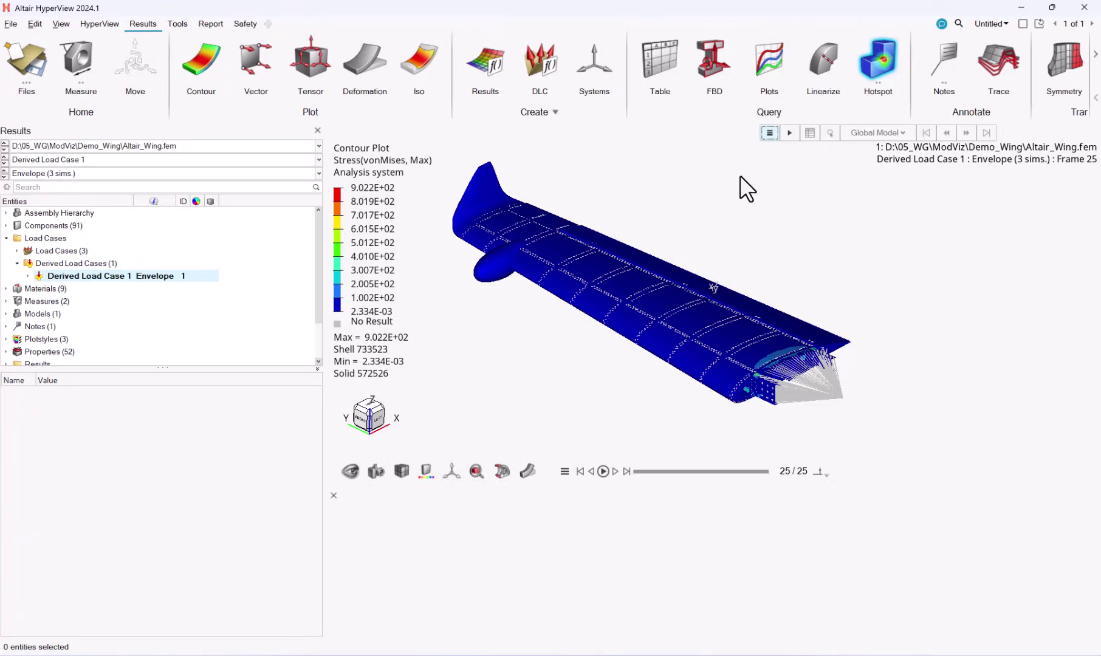
{"action": "left_click", "coordinate": [475, 358]}
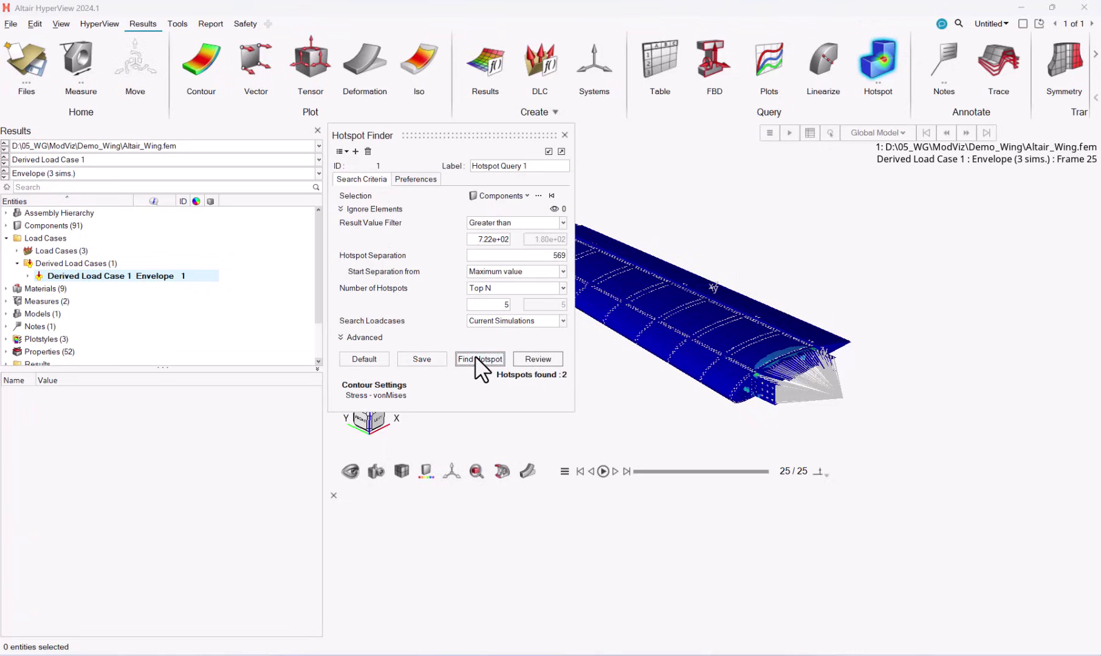
{"action": "left_click", "coordinate": [539, 358]}
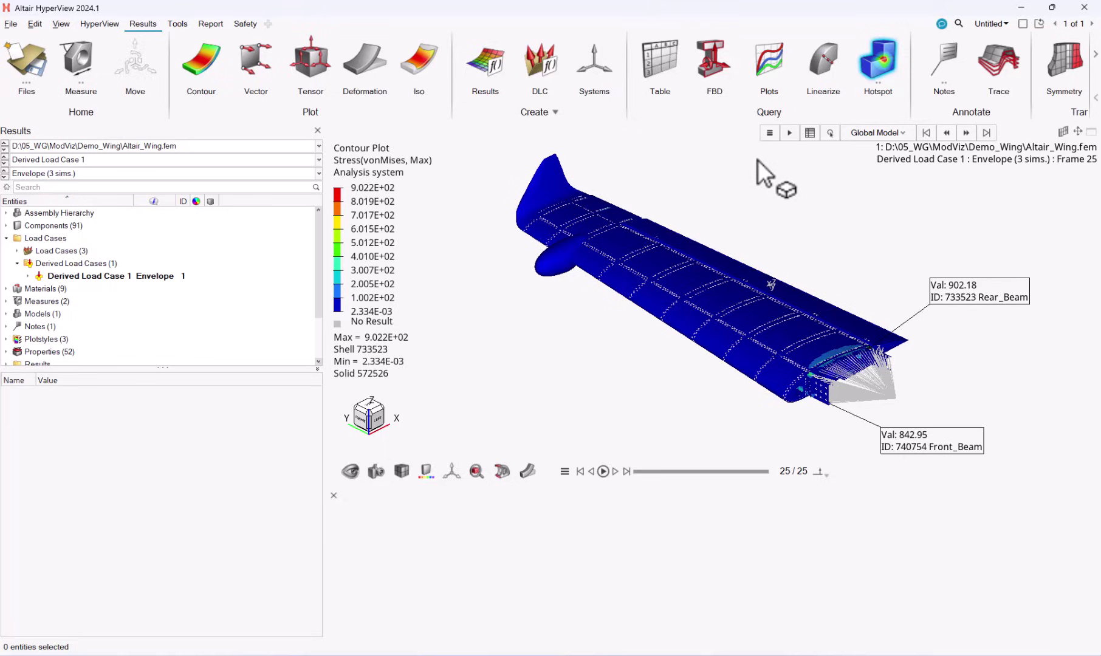
Add the Entity envelope subcase field to the hotspot notes' default text and apply the note preferences
{"action": "left_click", "coordinate": [766, 136]}
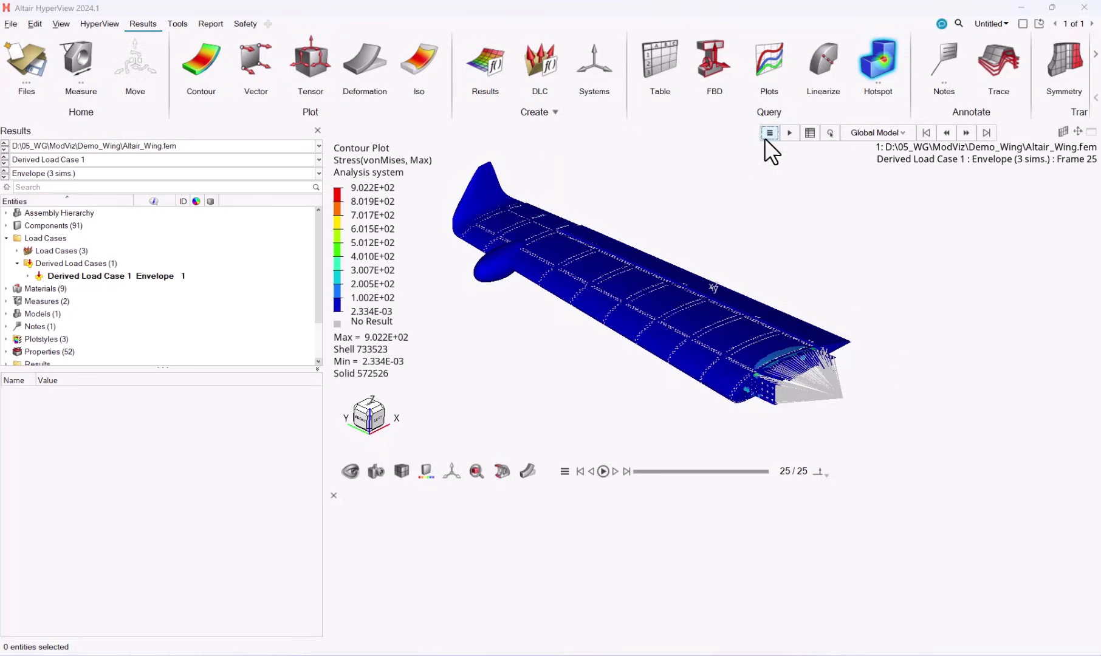
{"action": "left_click", "coordinate": [431, 180]}
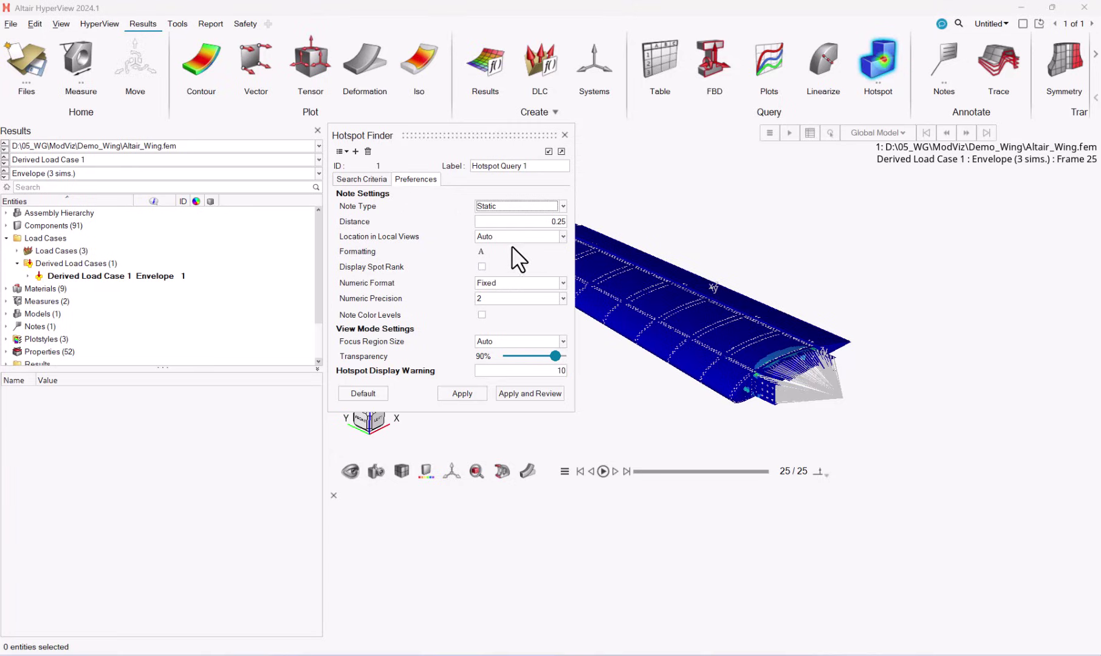
{"action": "left_click", "coordinate": [480, 251]}
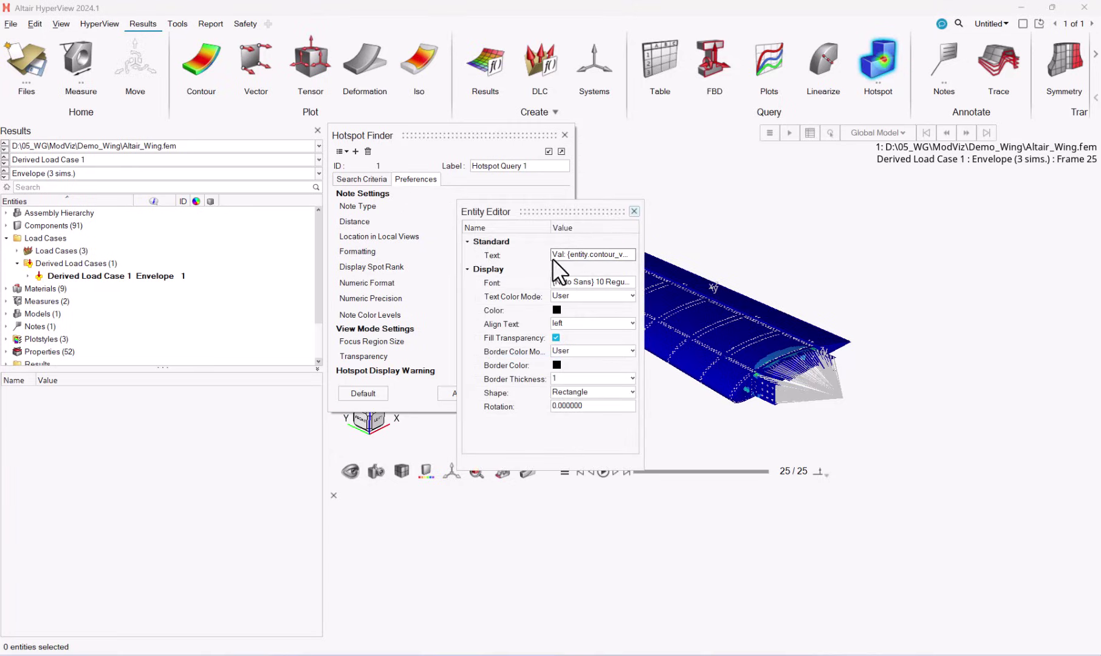
{"action": "left_click", "coordinate": [566, 254]}
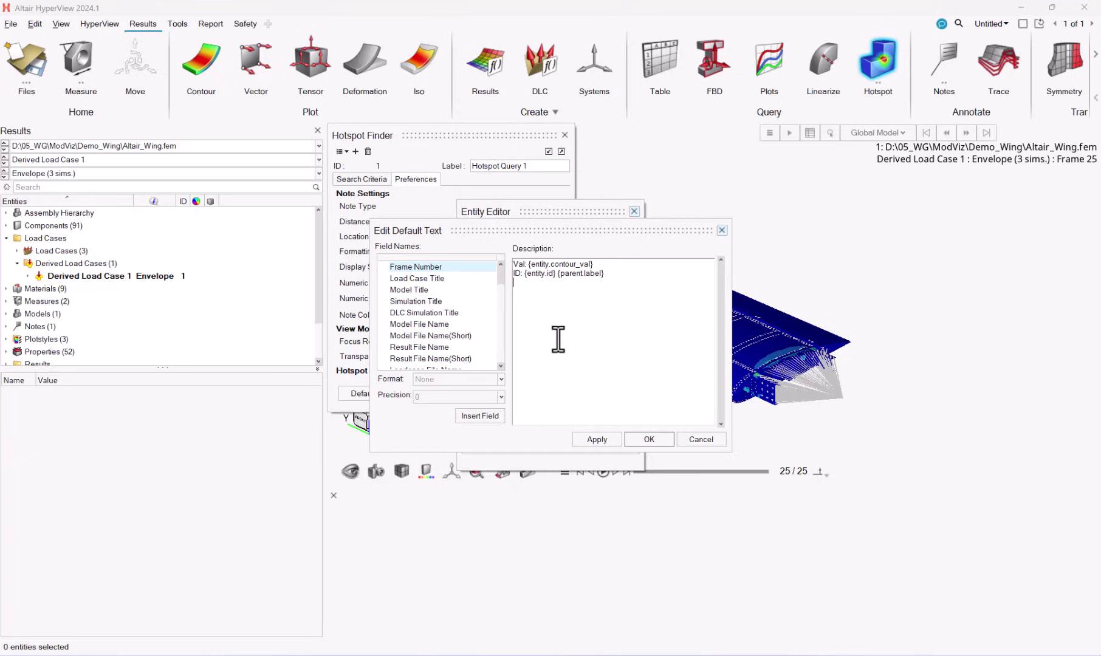
{"action": "mouse_move", "coordinate": [499, 273]}
{"action": "left_mouse_down"}
{"action": "mouse_move", "coordinate": [511, 351]}
{"action": "mouse_move", "coordinate": [508, 265]}
{"action": "left_mouse_up"}
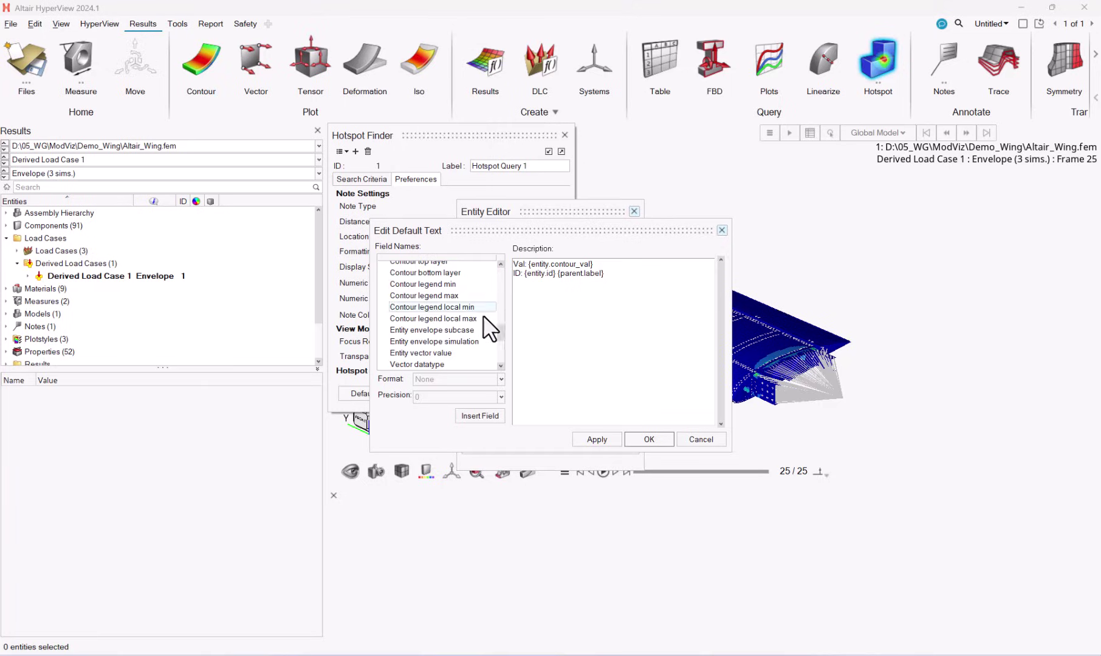
{"action": "left_click_drag", "start_coordinate": [501, 334], "coordinate": [501, 336]}
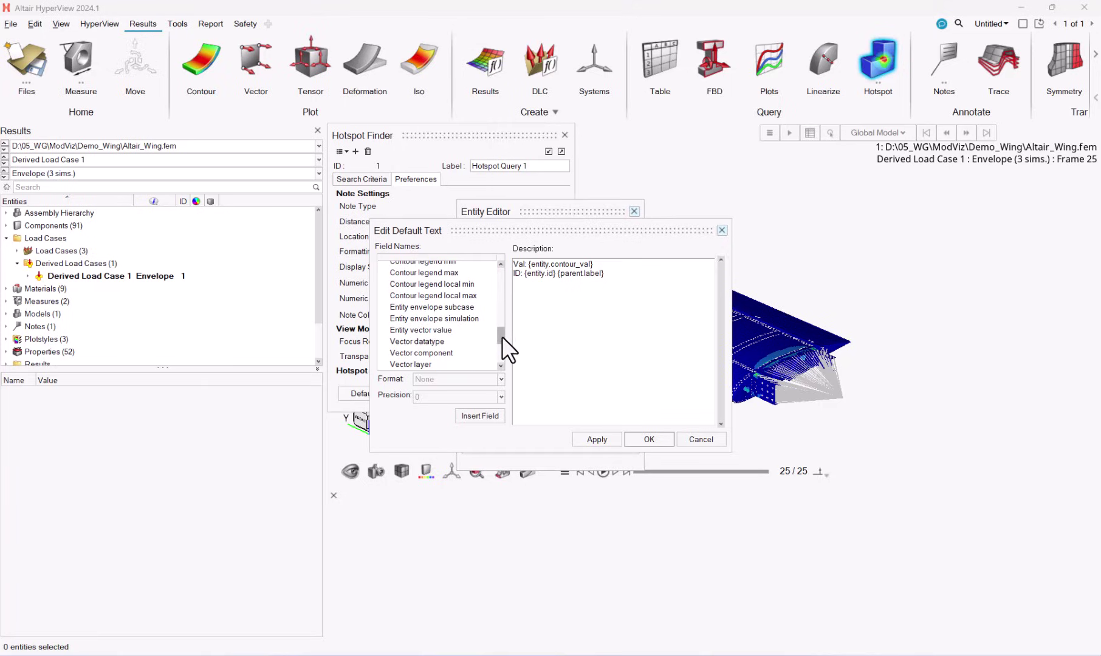
{"action": "left_click", "coordinate": [444, 309]}
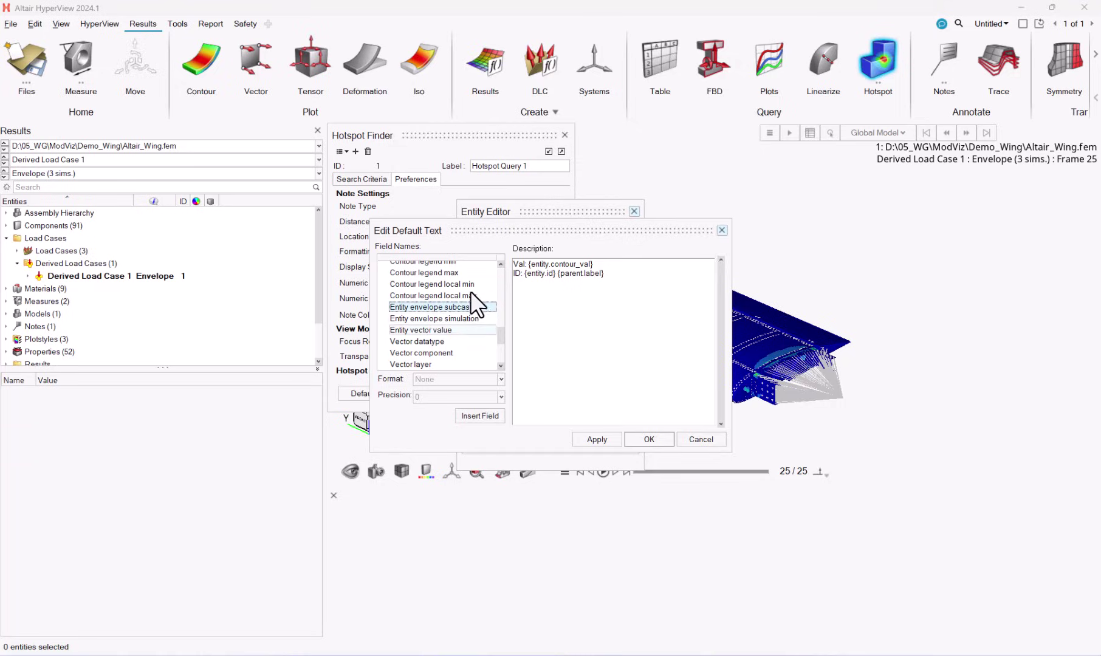
{"action": "left_click", "coordinate": [480, 415]}
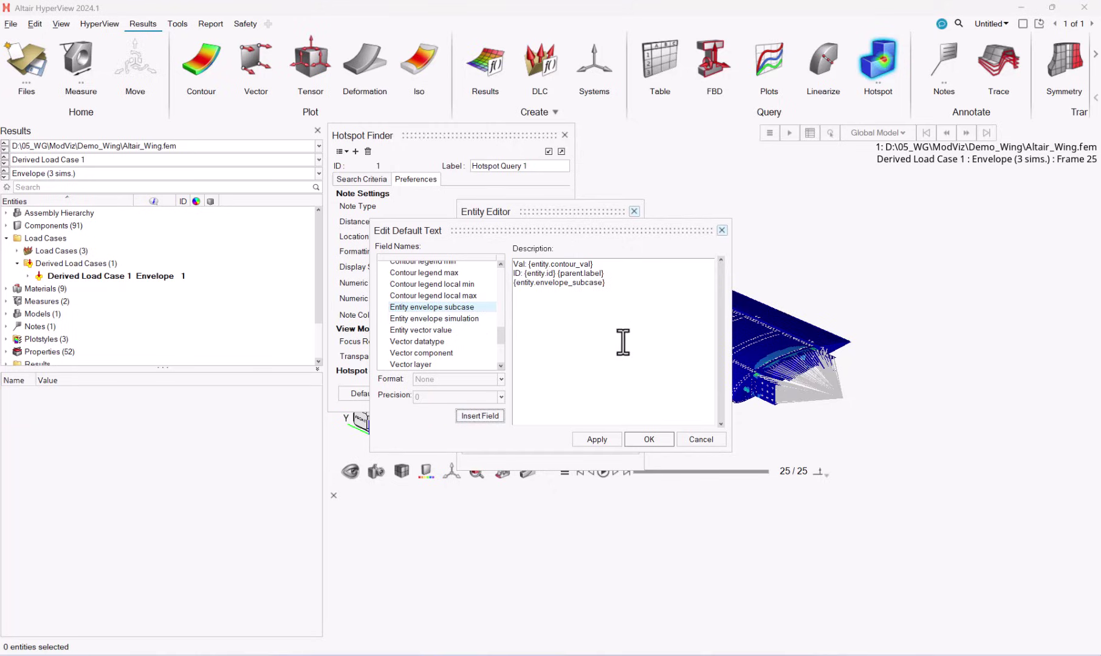
{"action": "left_click", "coordinate": [598, 441]}
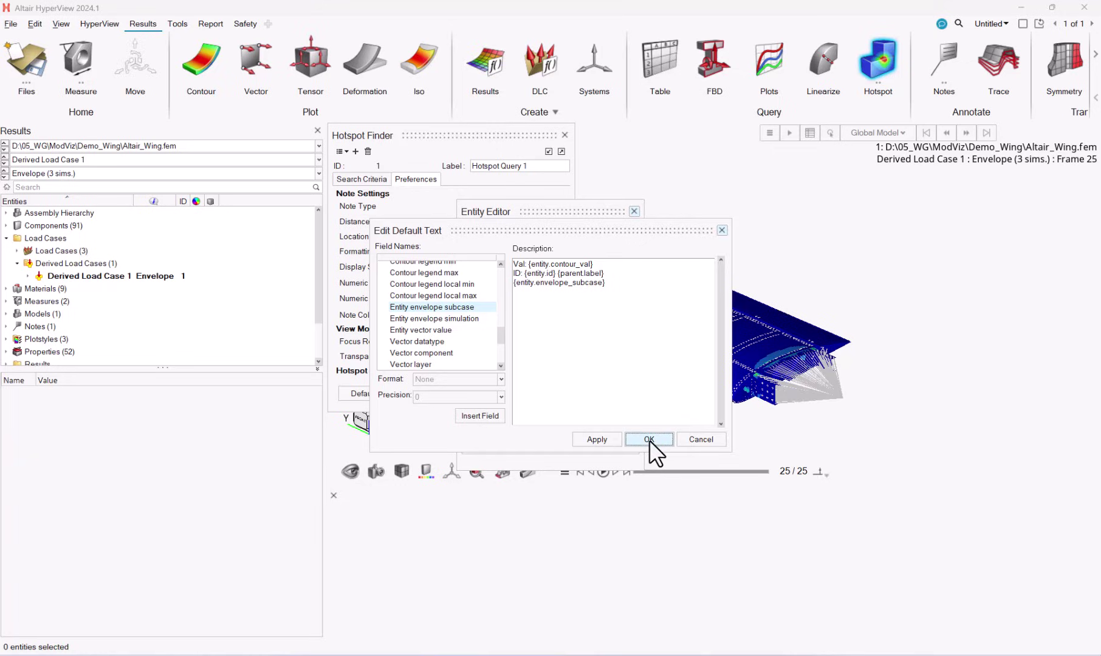
{"action": "left_click", "coordinate": [648, 440]}
{"action": "left_click", "coordinate": [633, 212]}
{"action": "left_click", "coordinate": [450, 398]}
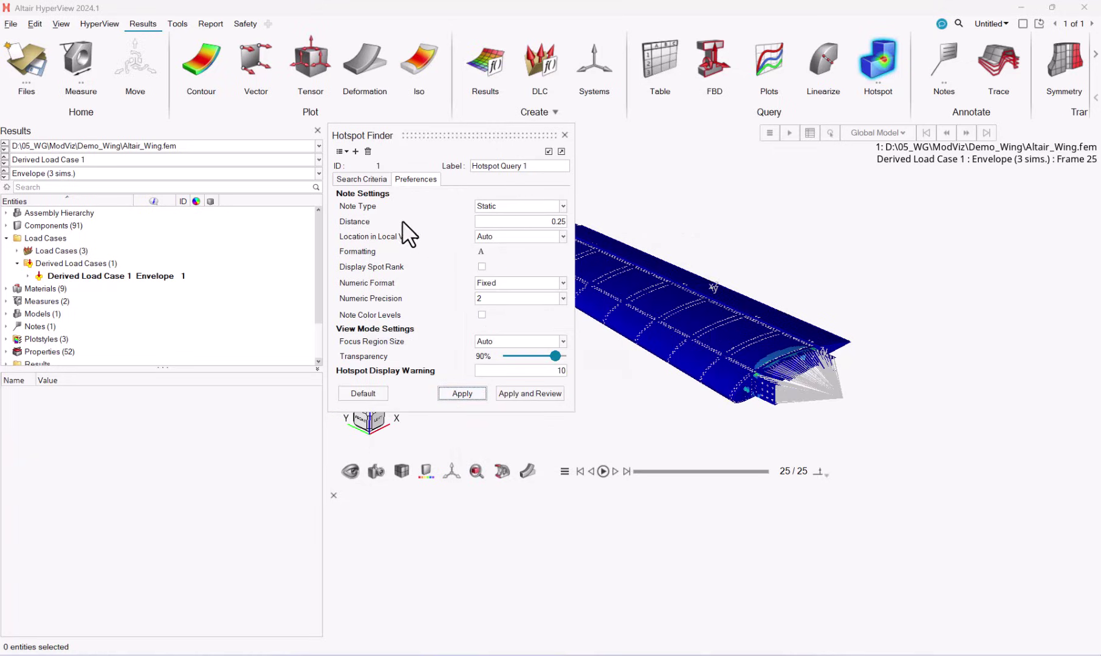
Rerun the hotspot search and review the hotspots with the updated notes on the wing
{"action": "left_click", "coordinate": [373, 179]}
{"action": "left_click", "coordinate": [483, 359]}
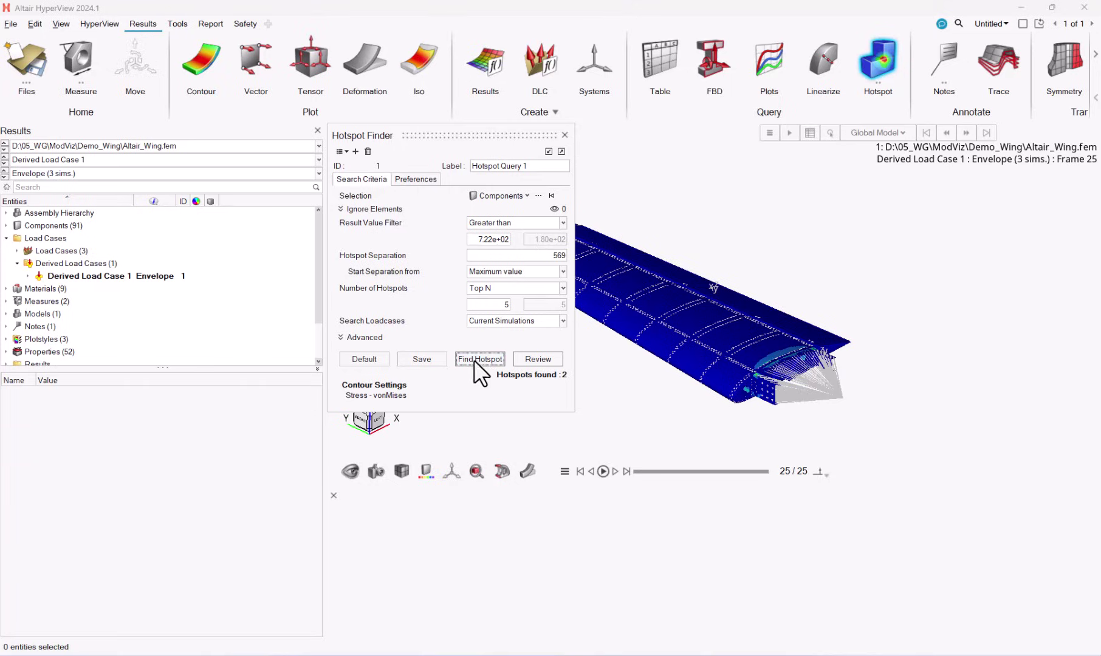
{"action": "left_click", "coordinate": [540, 356]}
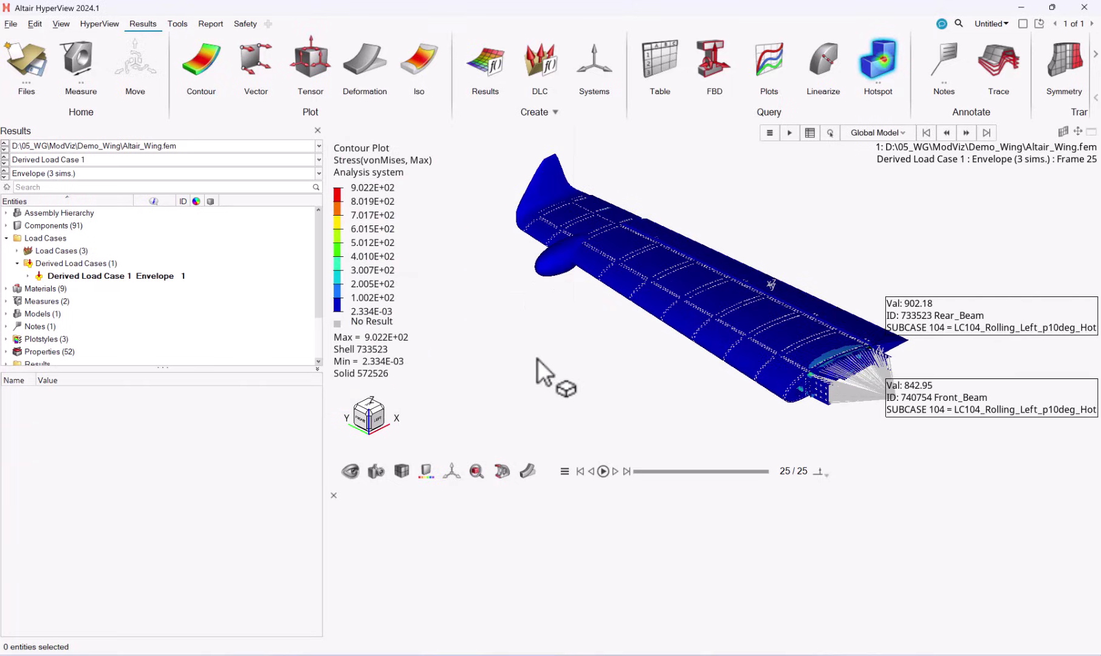
{"action": "mouse_move", "coordinate": [801, 343]}
{"action": "left_mouse_down", "text": "ctrl"}
{"action": "mouse_move", "coordinate": [769, 341]}
{"action": "mouse_move", "coordinate": [798, 328]}
{"action": "left_mouse_up", "text": "ctrl"}
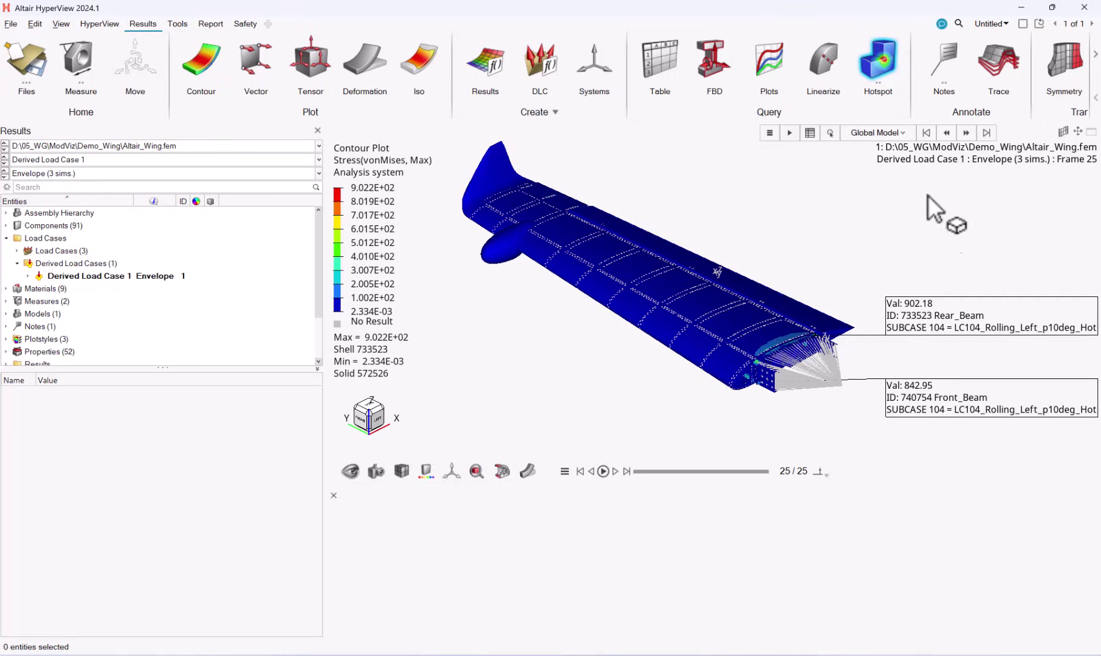
Review the hotspots one at a time in the local Entity Zoom view, advancing from the rear beam to the front beam hotspot
{"action": "left_click", "coordinate": [906, 133]}
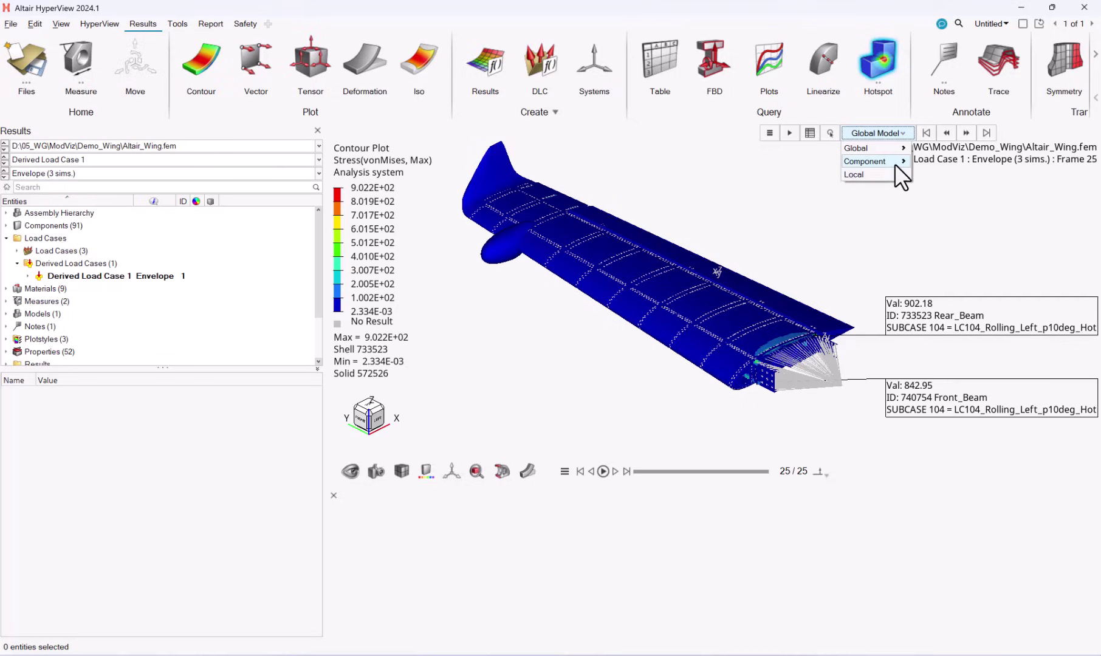
{"action": "mouse_move", "coordinate": [902, 174]}
{"action": "left_click", "coordinate": [936, 176]}
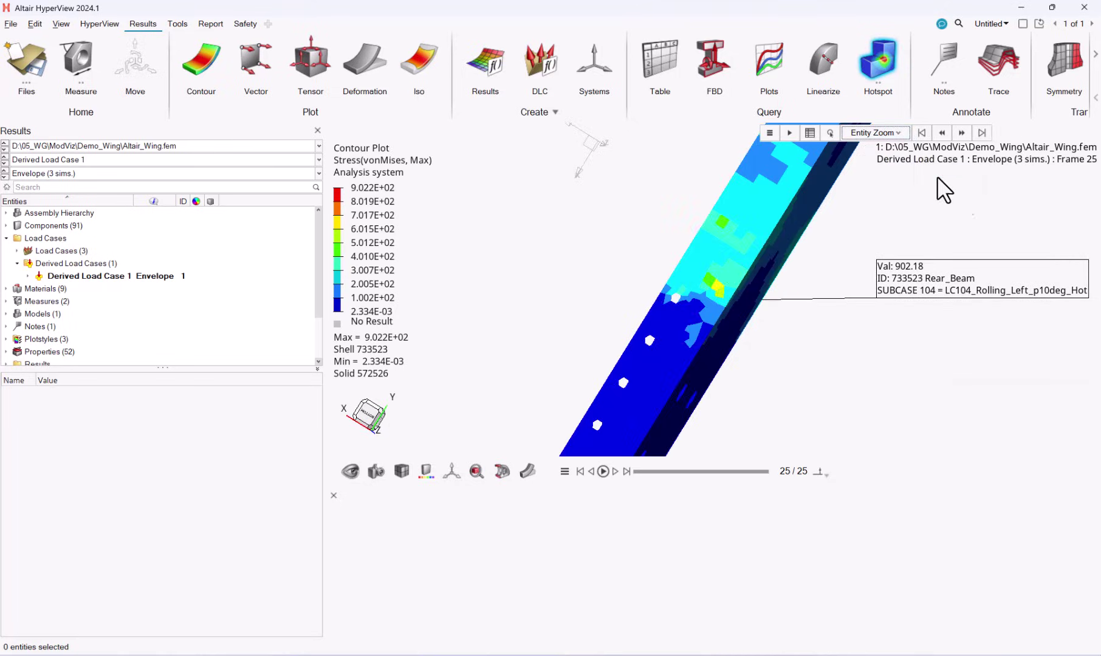
{"action": "left_click", "coordinate": [967, 131]}
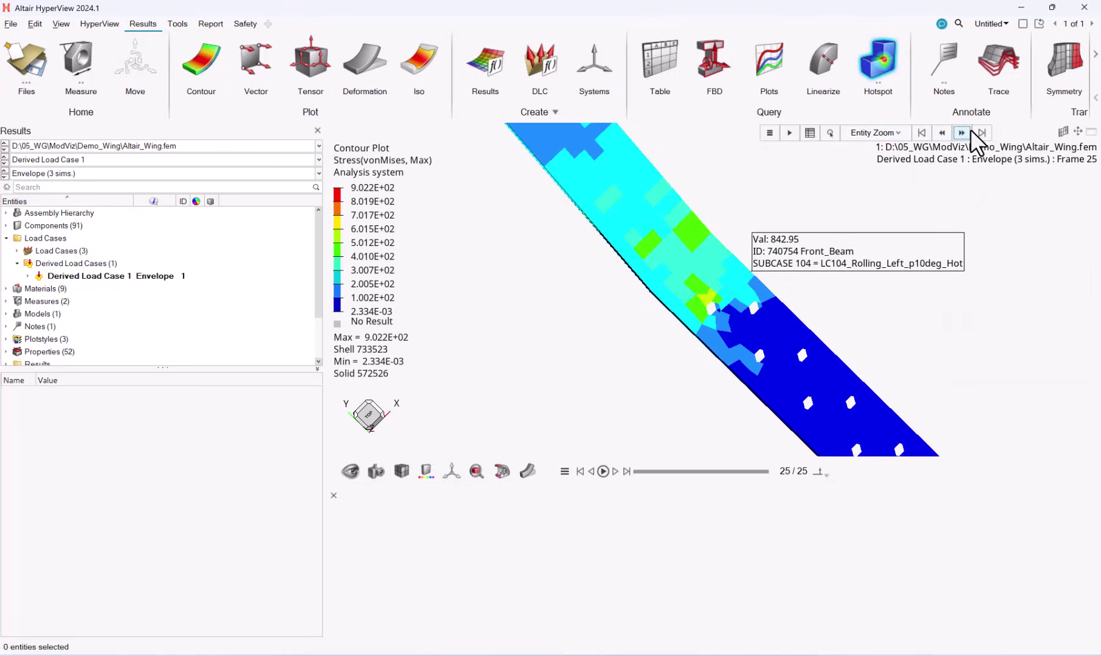
Switch the hotspot review to the Global Components view and close the empty panel to enlarge the model display
{"action": "left_click", "coordinate": [898, 133]}
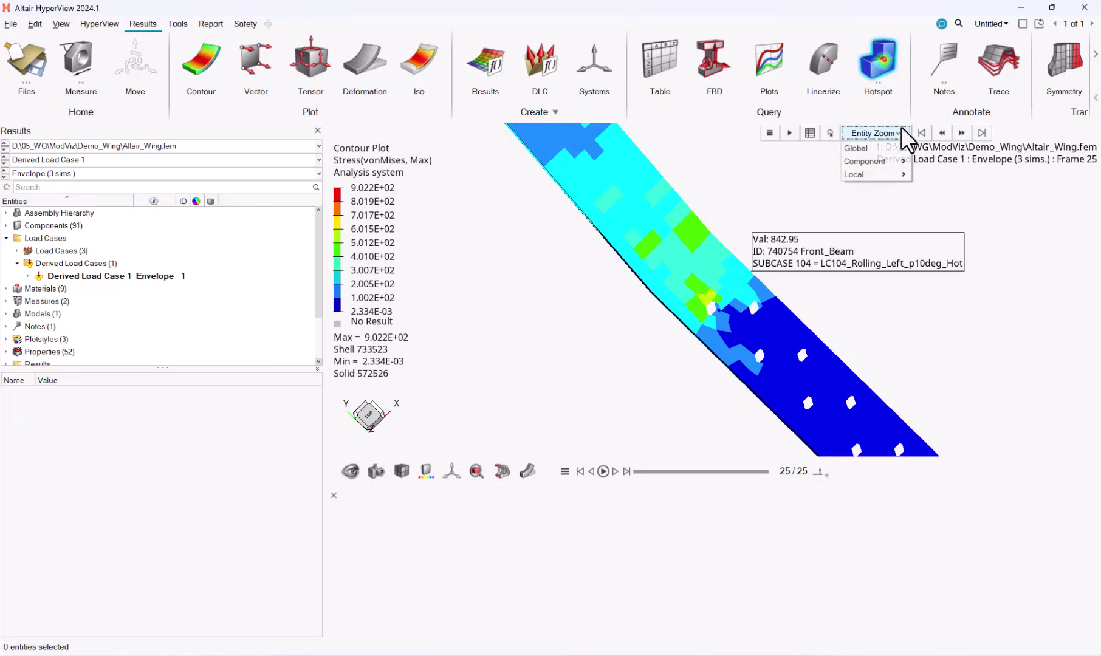
{"action": "mouse_move", "coordinate": [876, 148]}
{"action": "left_click", "coordinate": [918, 147]}
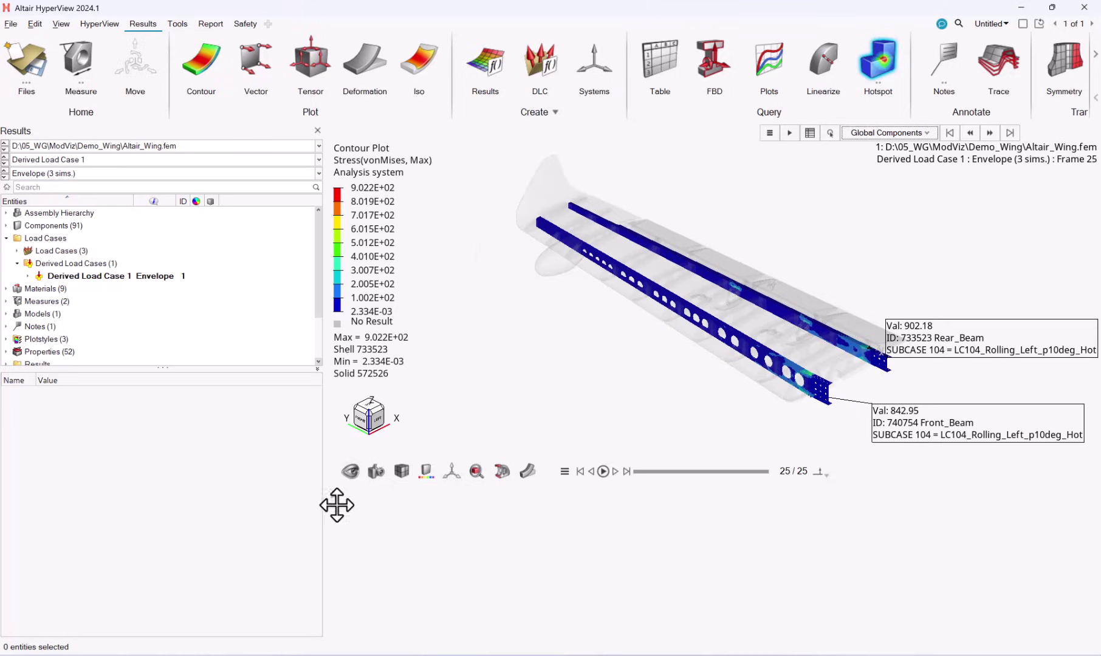
{"action": "left_click", "coordinate": [334, 495]}
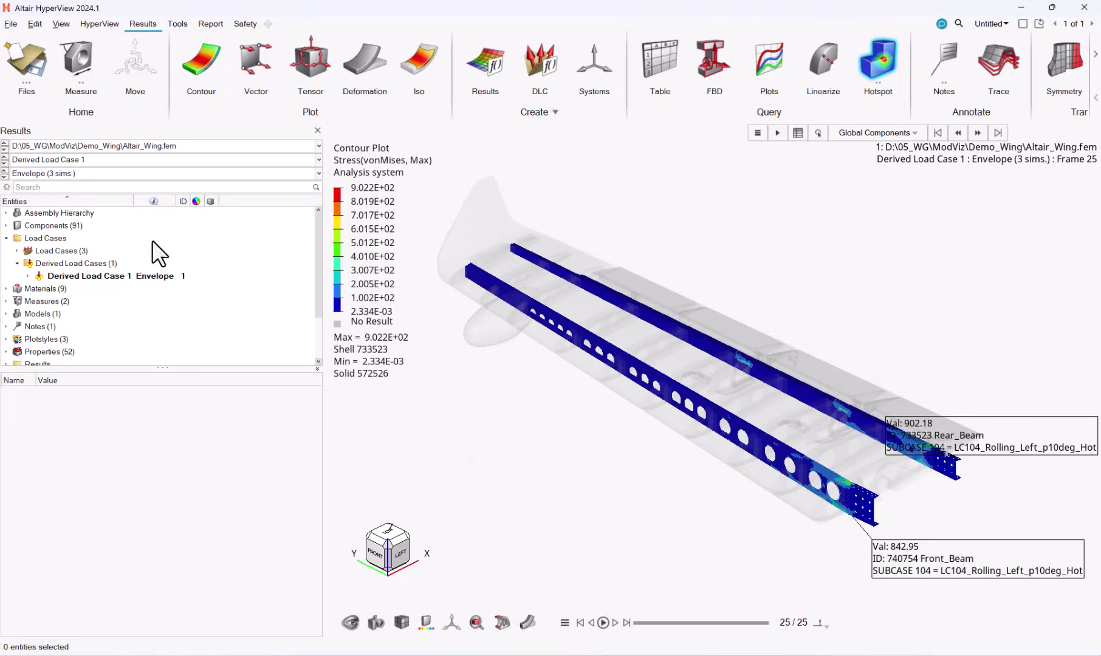
Open the envelope derived load case for editing, examine its source result files and subcases, and leave without changes
{"action": "right_click", "coordinate": [107, 274]}
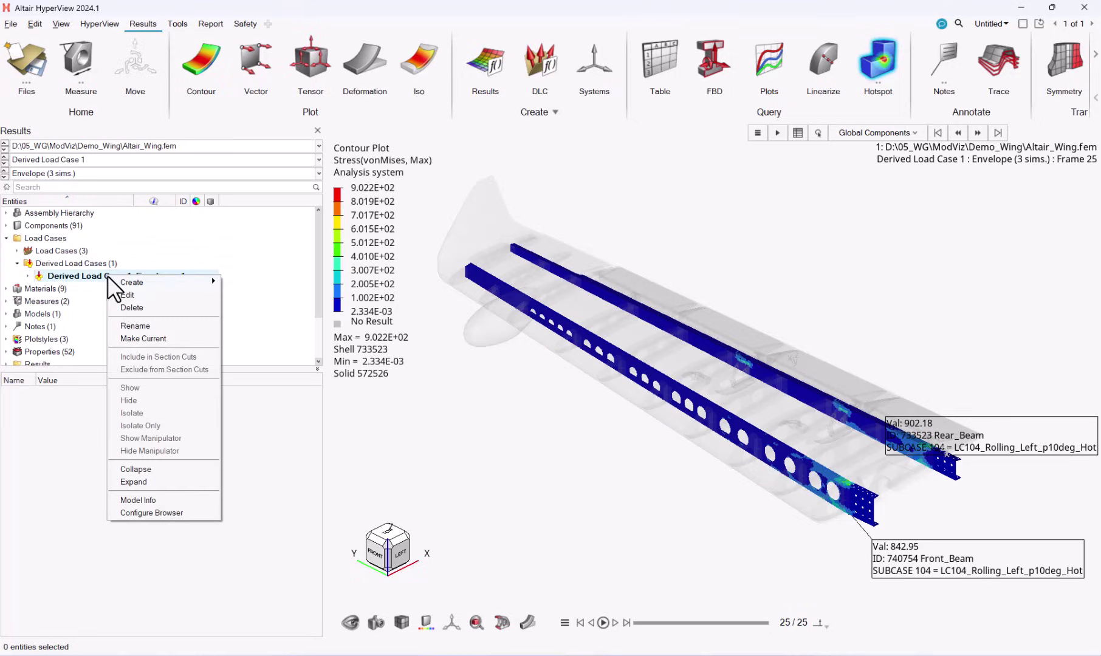
{"action": "left_click", "coordinate": [137, 296]}
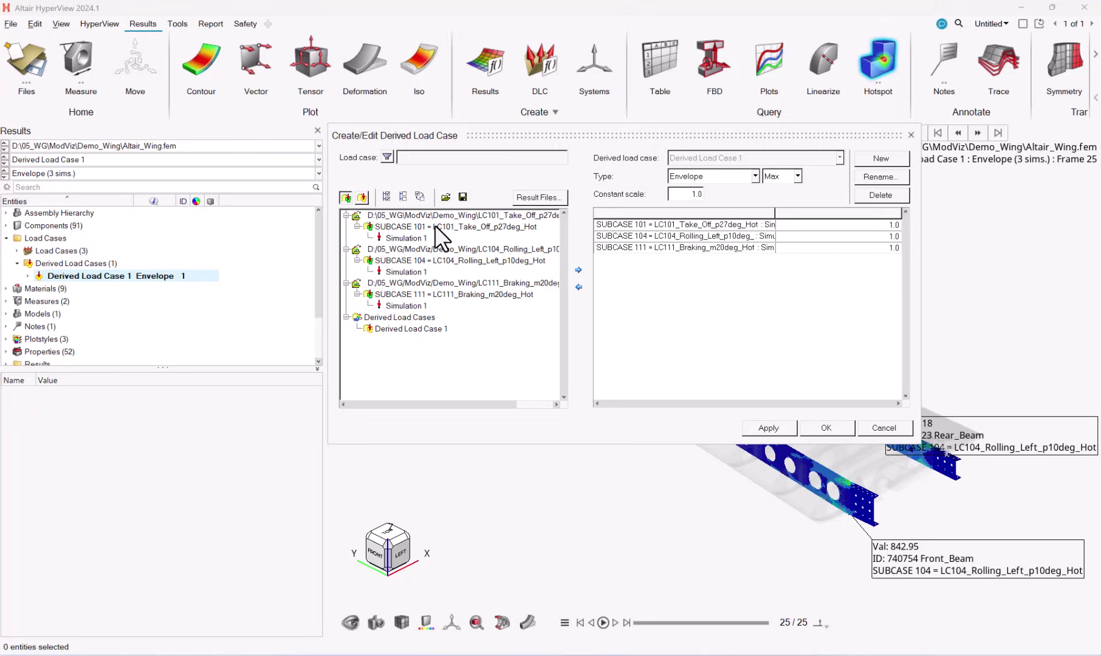
{"action": "left_click", "coordinate": [877, 428]}
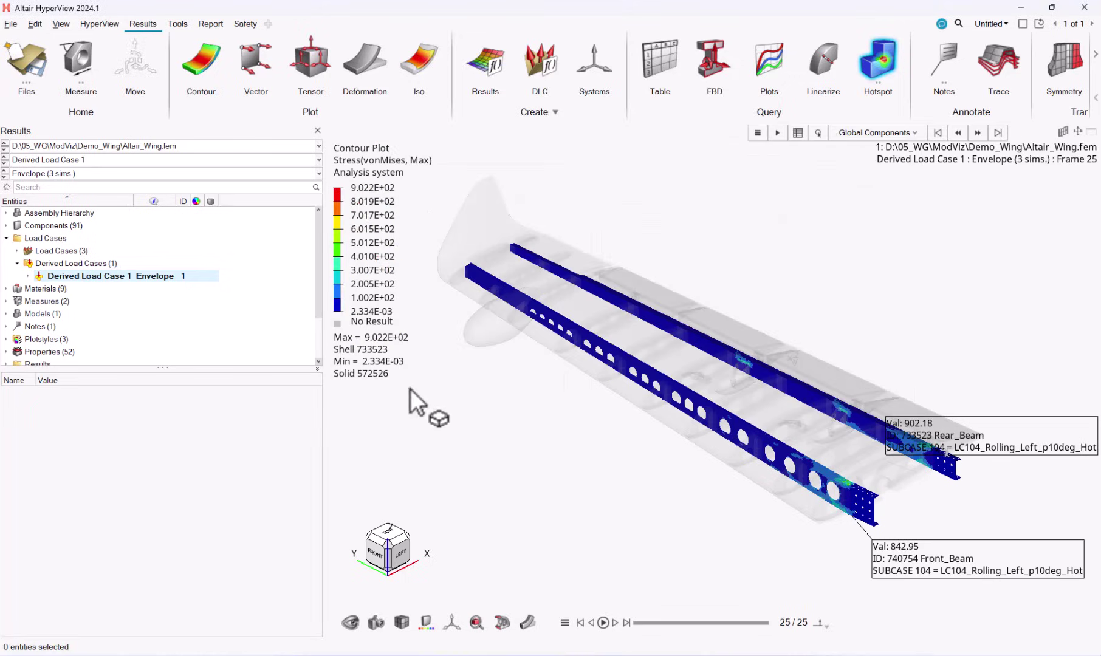
Set the von Mises stress contour's envelope trace plot to Subcase and apply it to the wing
{"action": "left_click", "coordinate": [207, 52]}
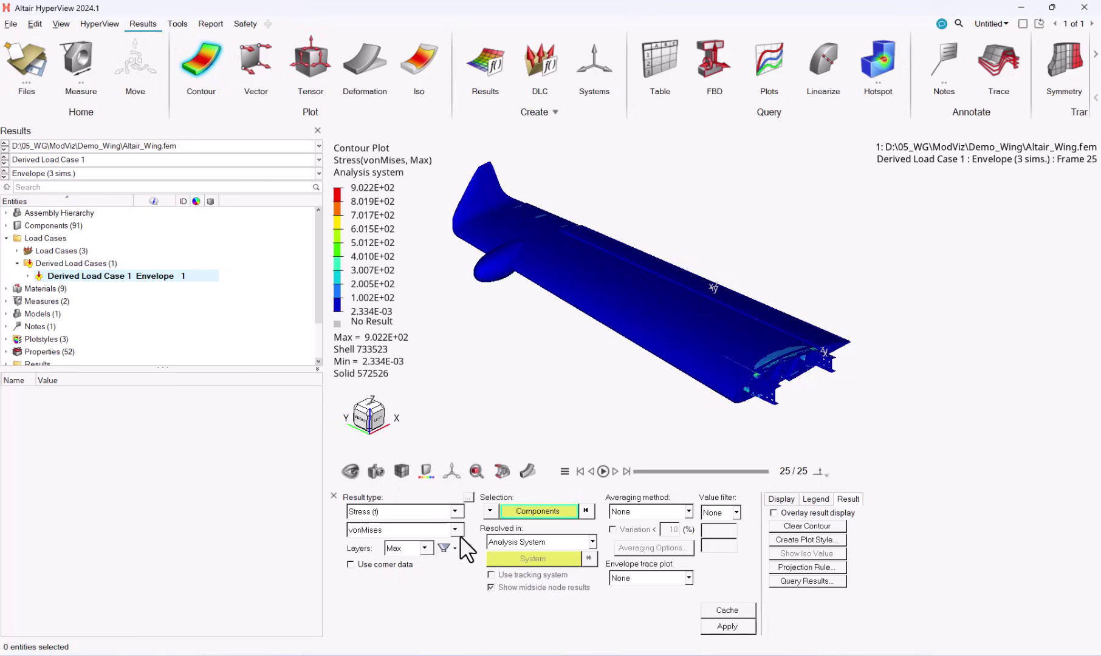
{"action": "left_click", "coordinate": [689, 578]}
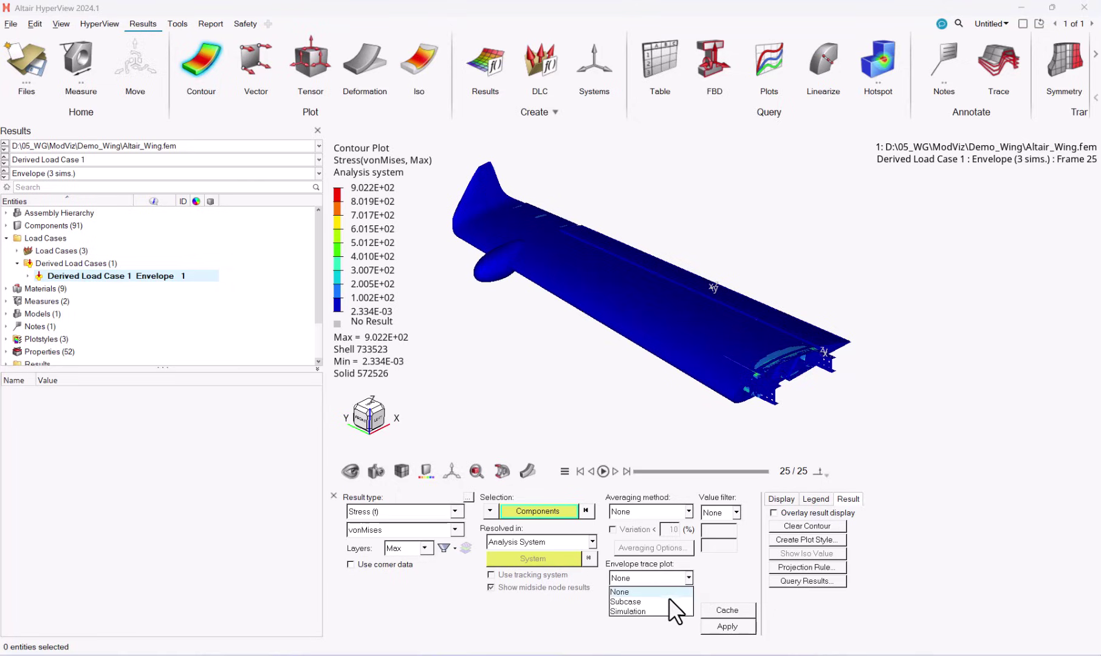
{"action": "left_click", "coordinate": [668, 601]}
{"action": "left_click", "coordinate": [749, 628]}
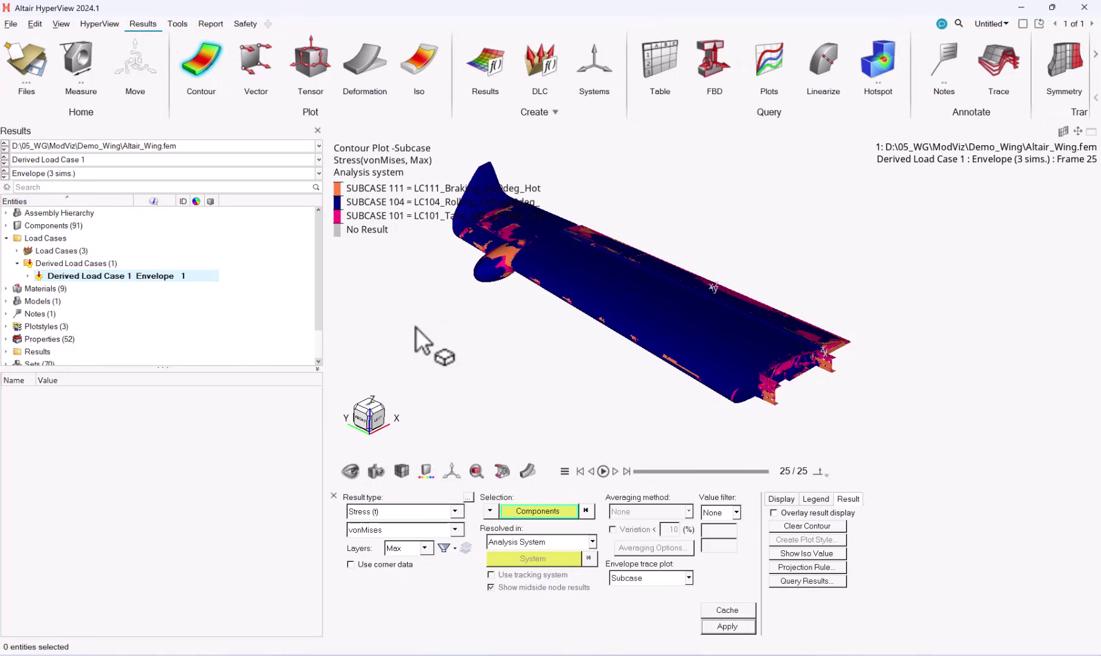
Register the preference file EnvelopeSettings.mvw from the Documents folder
{"action": "left_click", "coordinate": [10, 24]}
{"action": "mouse_move", "coordinate": [31, 262]}
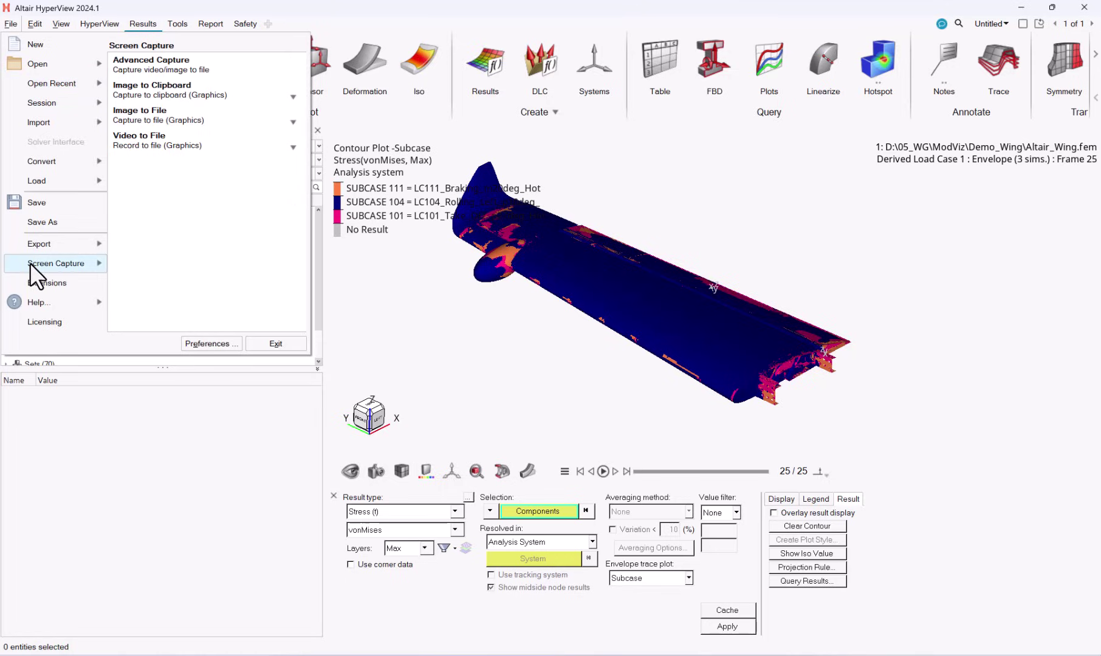
{"action": "mouse_move", "coordinate": [56, 181]}
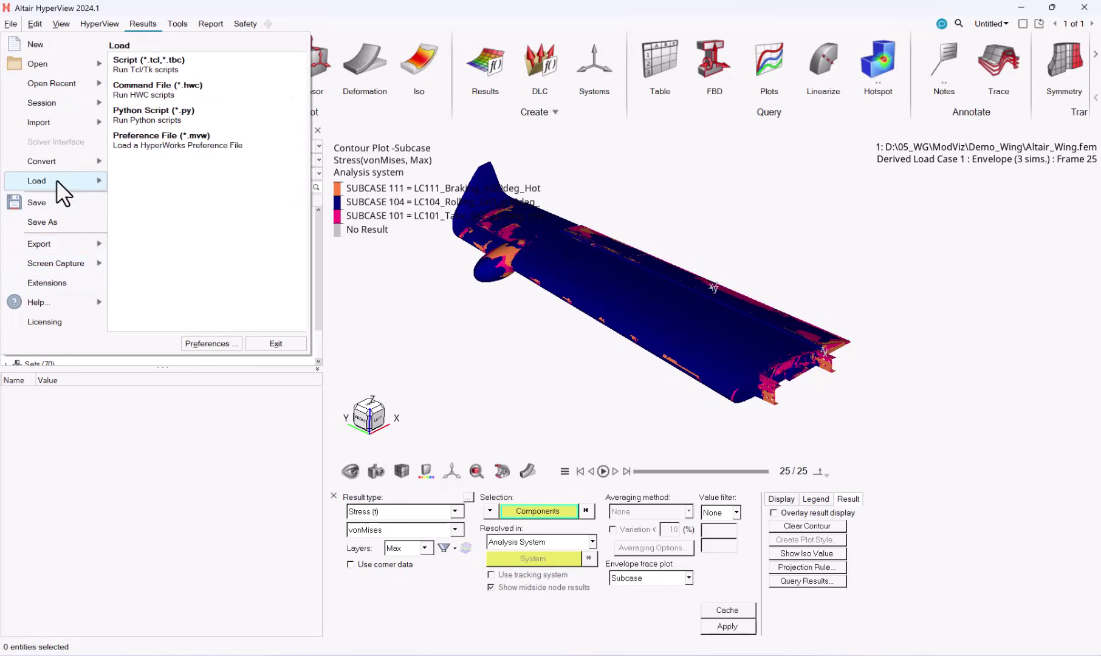
{"action": "left_click", "coordinate": [178, 146]}
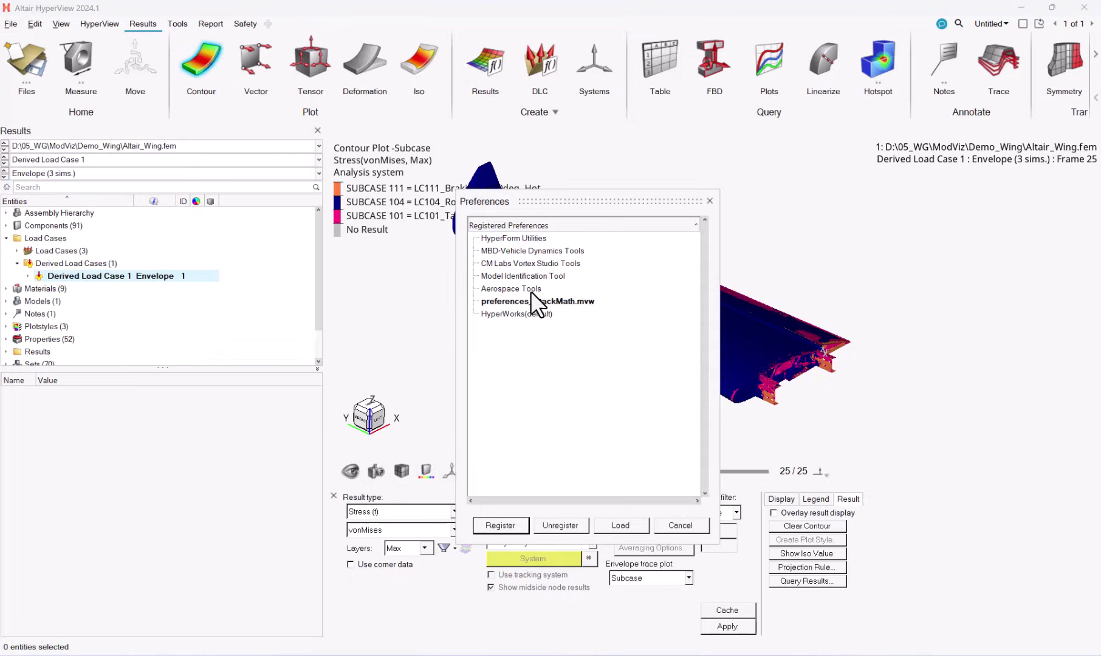
{"action": "left_click", "coordinate": [498, 525]}
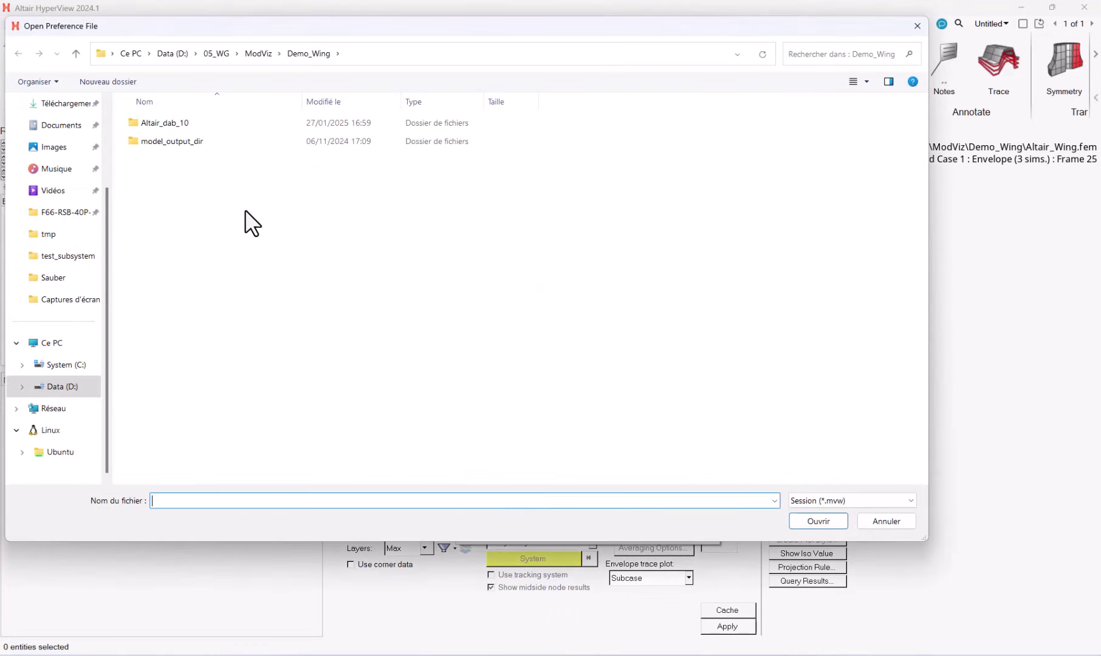
{"action": "left_click", "coordinate": [61, 125]}
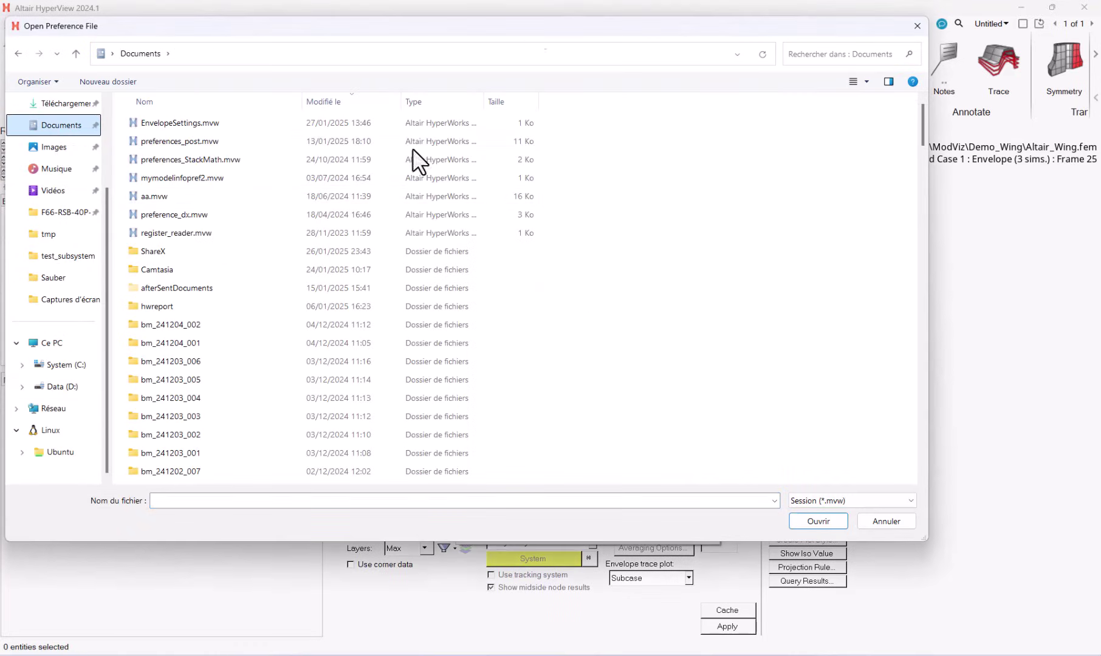
{"action": "double_click", "coordinate": [214, 124]}
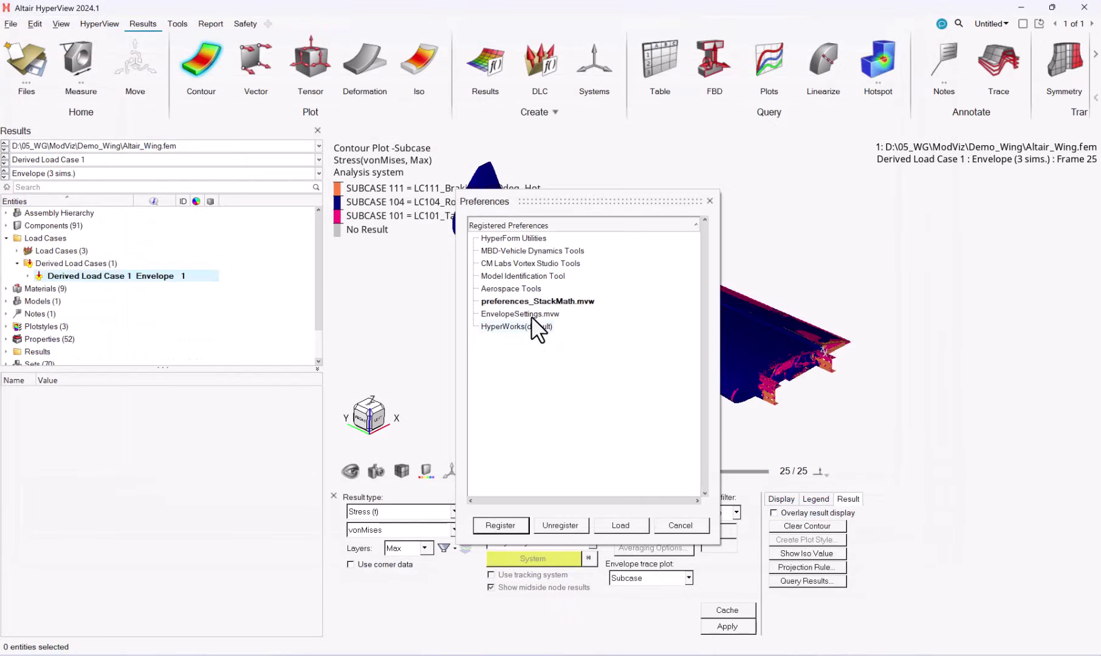
Load the registered EnvelopeSettings.mvw preference and examine the subcase labels in the contour legend
{"action": "left_click", "coordinate": [618, 524]}
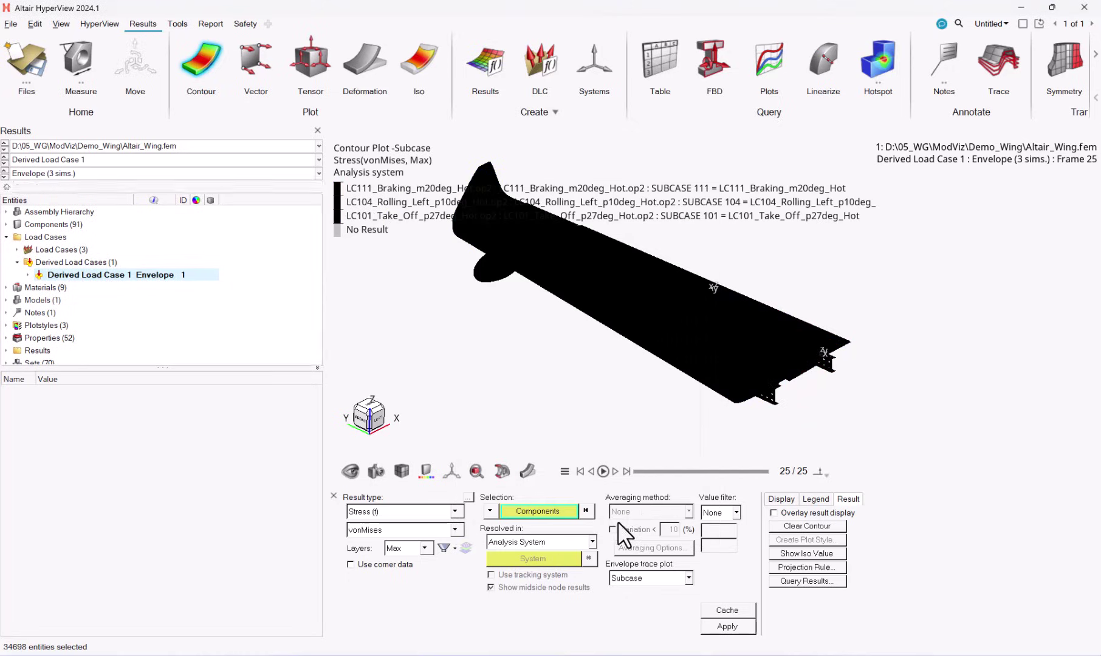
{"action": "right_click_drag", "start_coordinate": [574, 287], "coordinate": [595, 339]}
{"action": "middle_click_drag", "start_coordinate": [493, 338], "coordinate": [518, 348]}
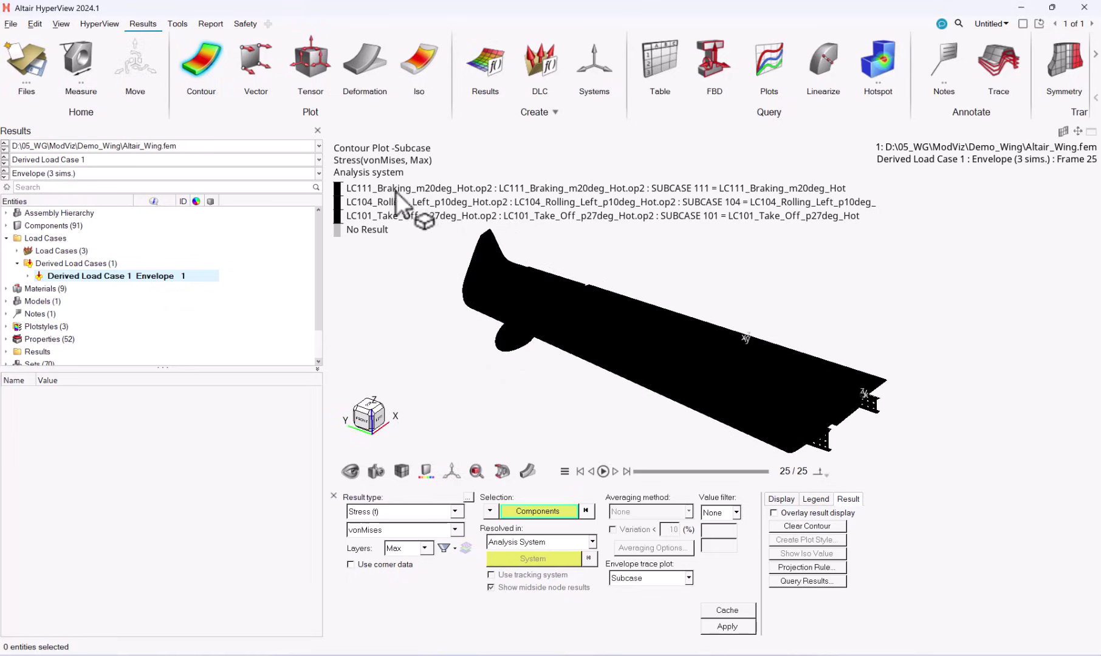